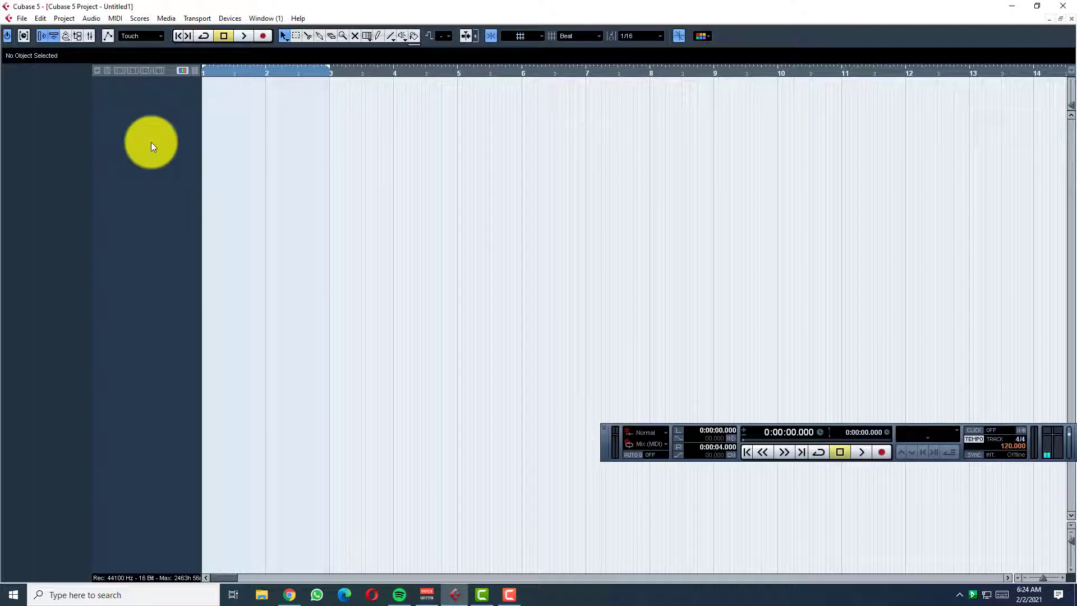
- Add one instrument track using the Xpand!2 plug-in and load its drum preset +05 Nu House
{"action": "right_click", "coordinate": [151, 143]}
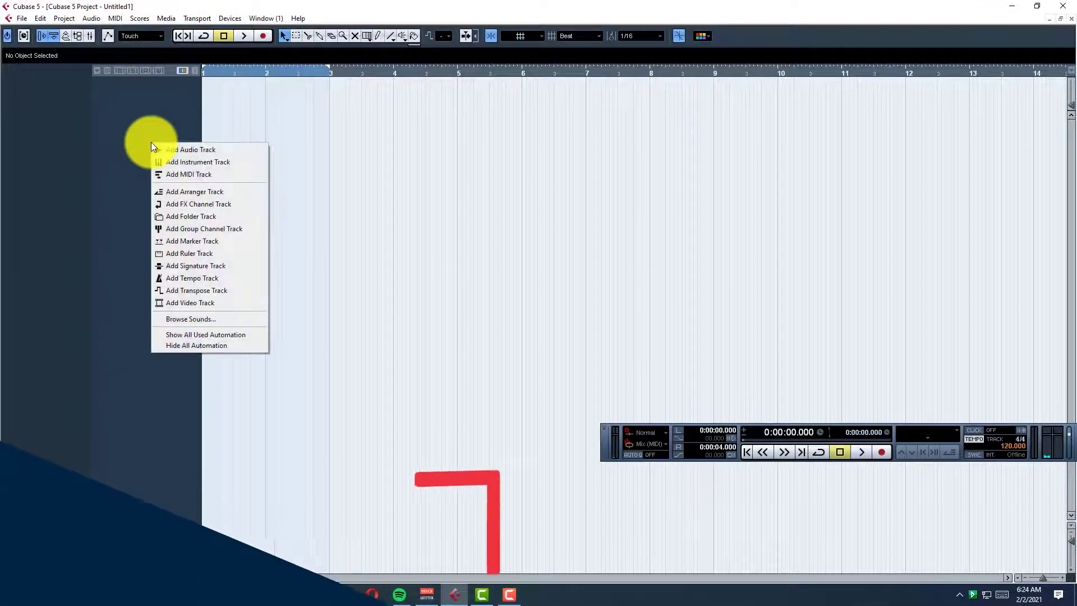
{"action": "left_click", "coordinate": [186, 162]}
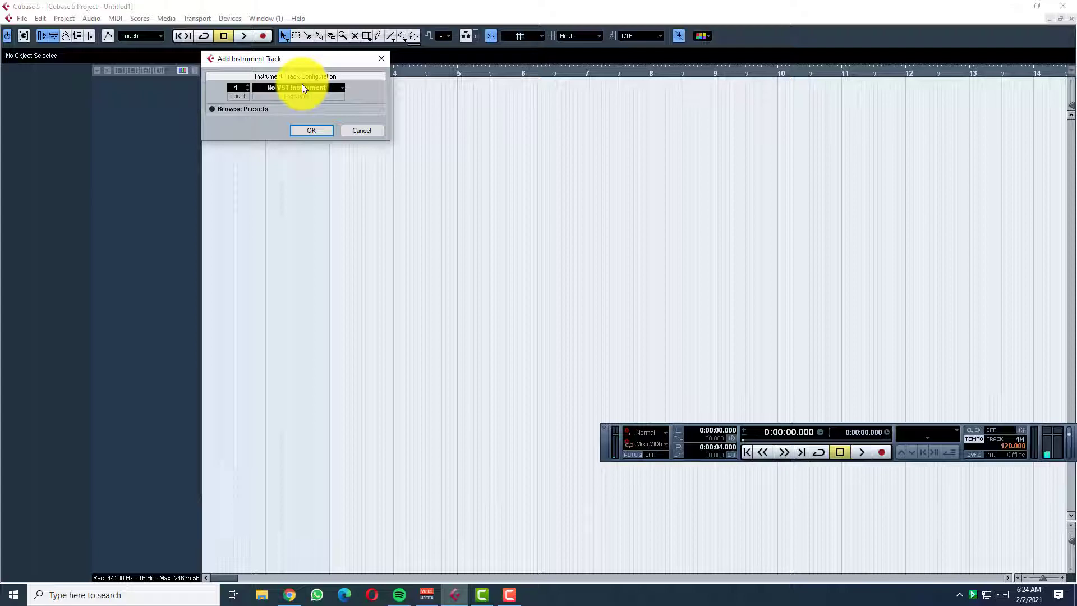
{"action": "left_click", "coordinate": [297, 87]}
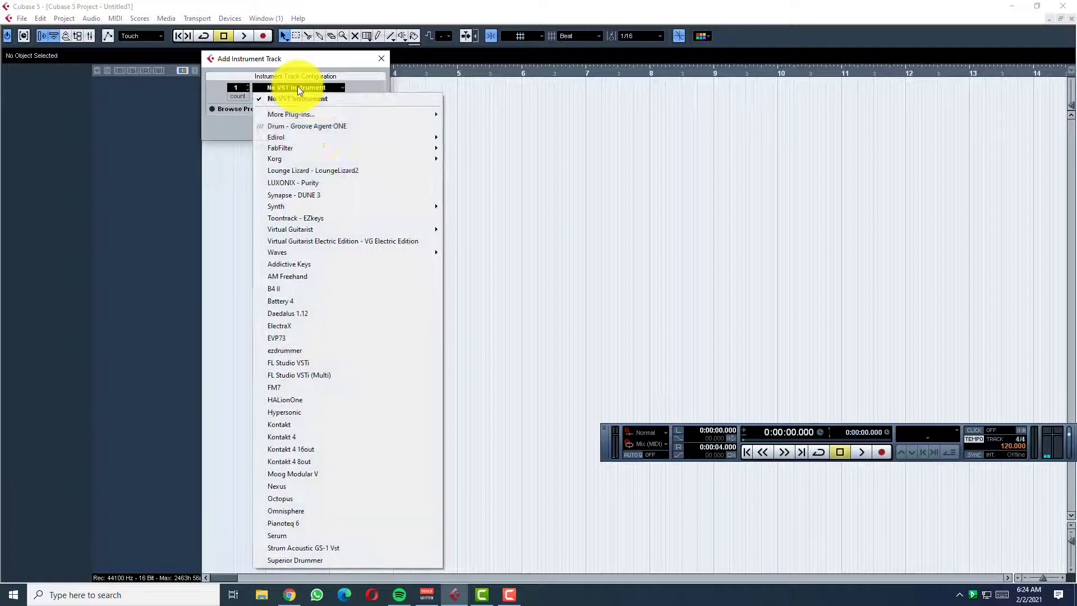
{"action": "mouse_move", "coordinate": [324, 137]}
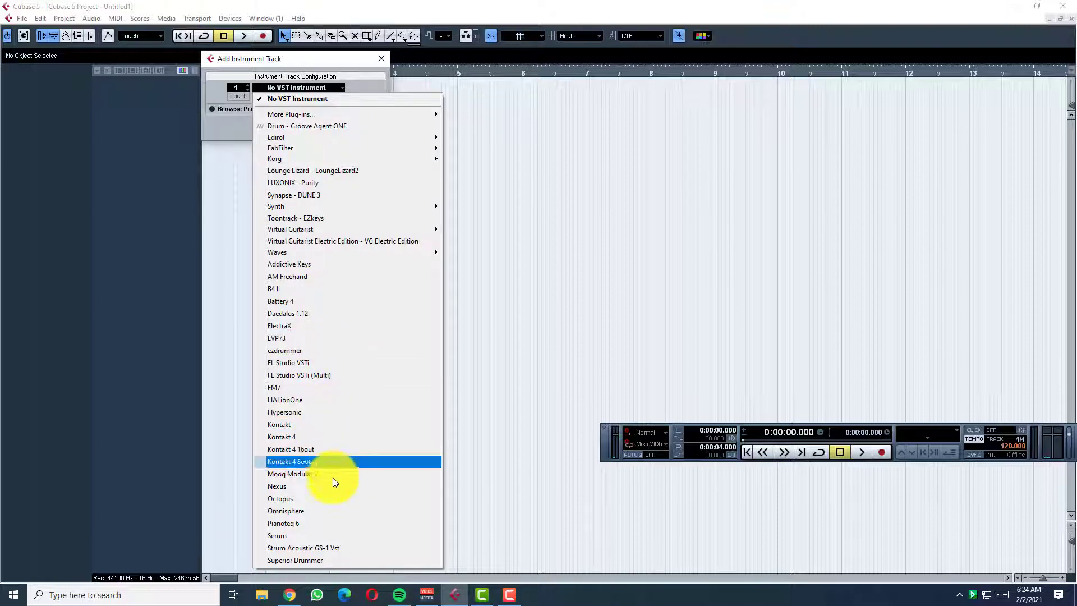
{"action": "mouse_move", "coordinate": [340, 114]}
{"action": "mouse_move", "coordinate": [483, 115]}
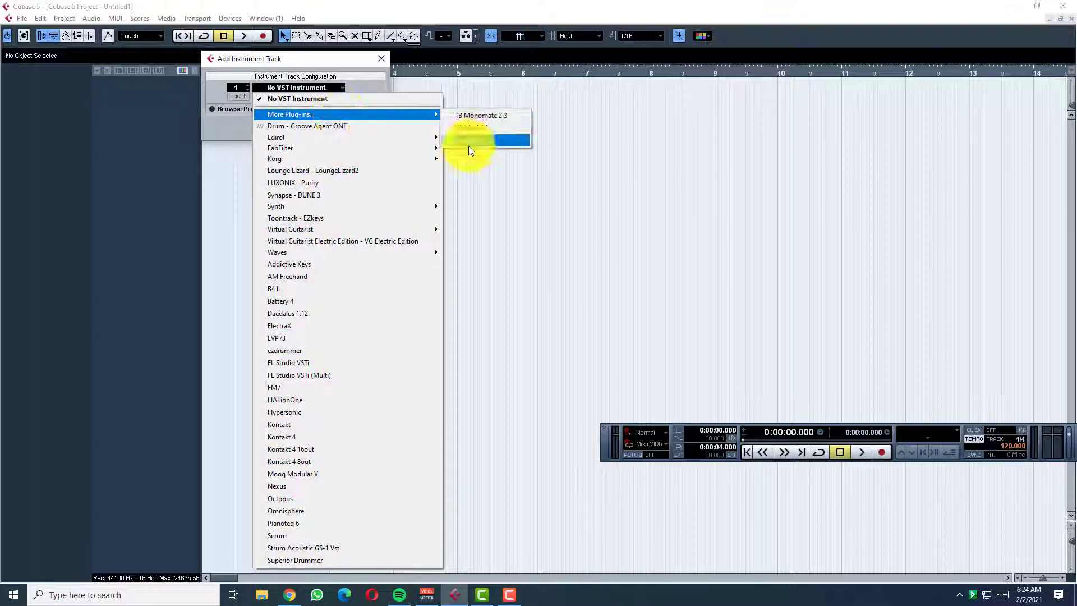
{"action": "left_click", "coordinate": [494, 140]}
{"action": "left_click", "coordinate": [312, 131]}
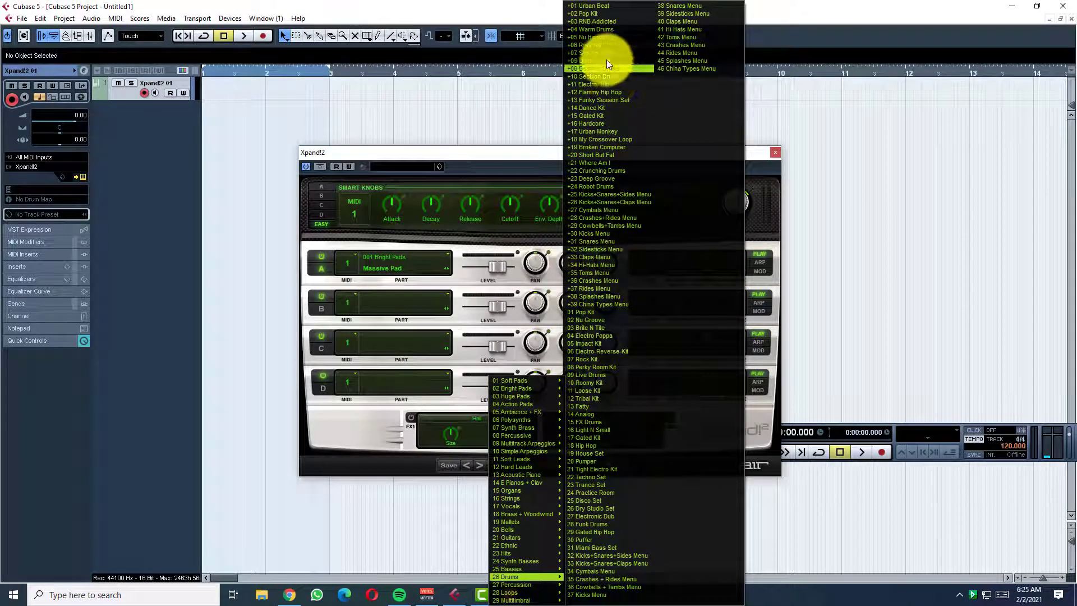
{"action": "left_click", "coordinate": [607, 39]}
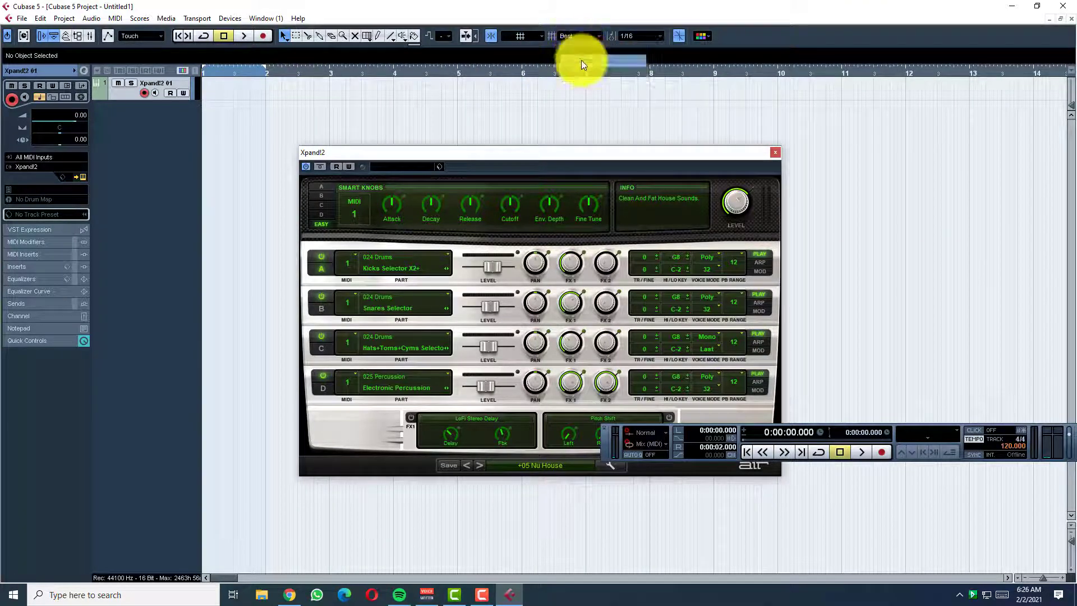
- Move the project cursor through the beats of bar 1 up to the start of bar 2
{"action": "left_click", "coordinate": [213, 70]}
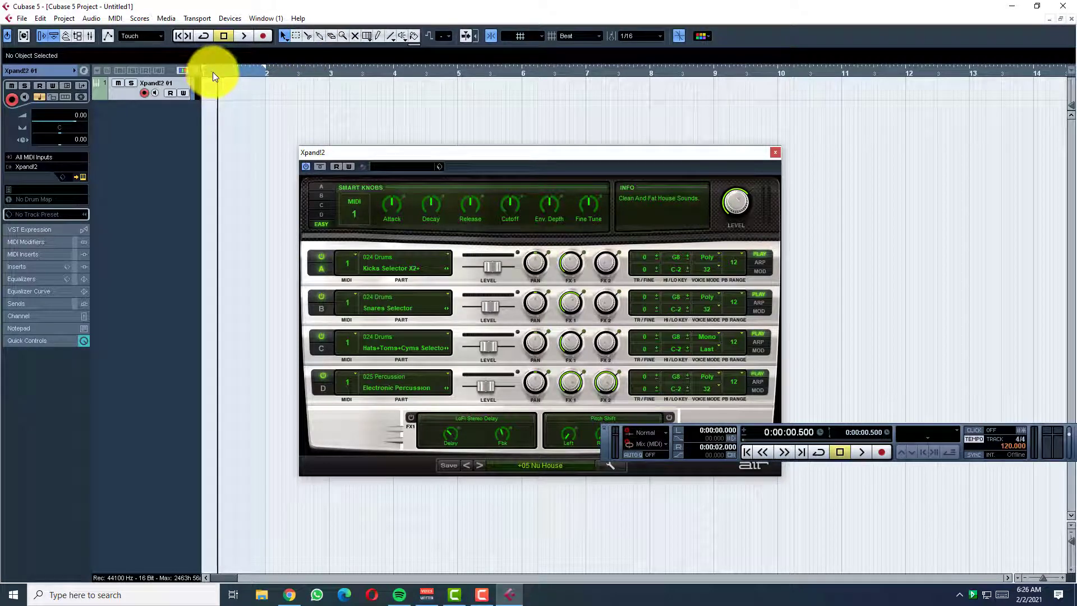
{"action": "left_click", "coordinate": [232, 73]}
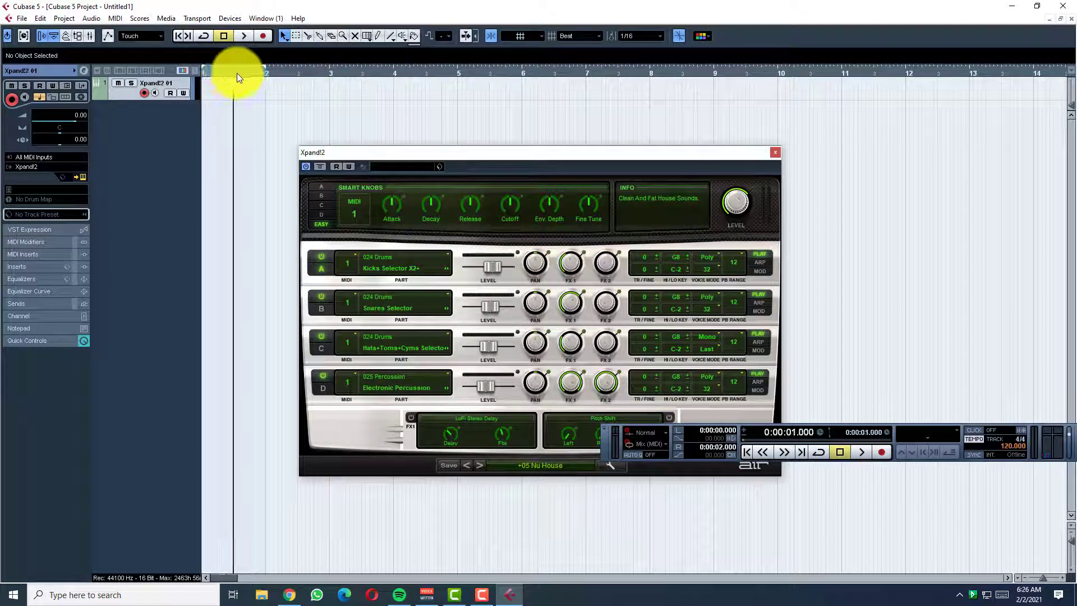
{"action": "left_click", "coordinate": [249, 72]}
{"action": "left_click", "coordinate": [266, 73]}
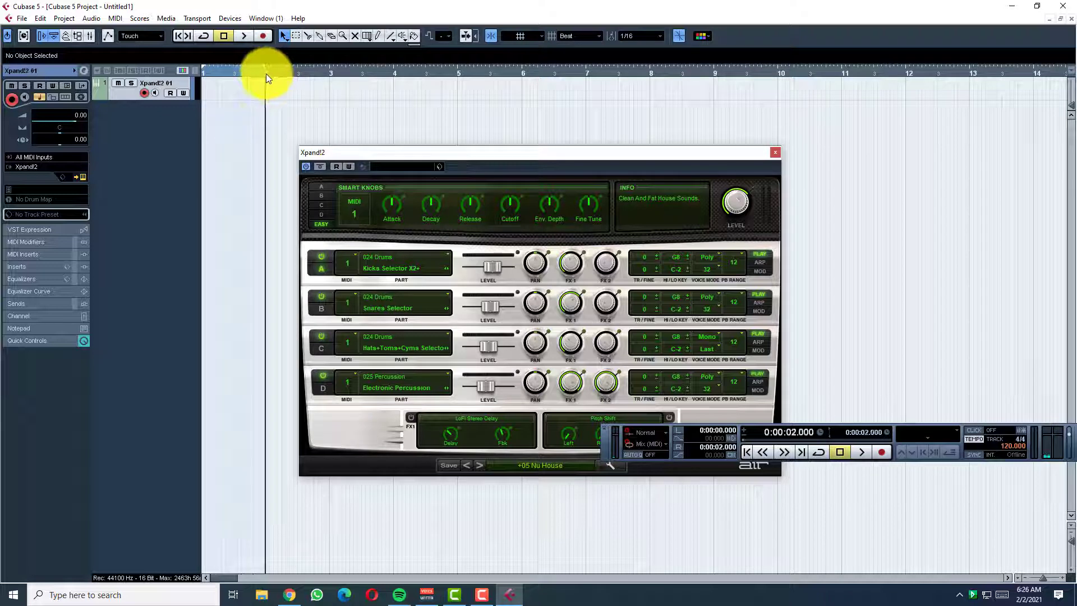
- Create a one-bar MIDI part in bar 1 of the Xpand!2 track and open it in the Key Editor
{"action": "double_click", "coordinate": [224, 93]}
{"action": "double_click", "coordinate": [232, 92]}
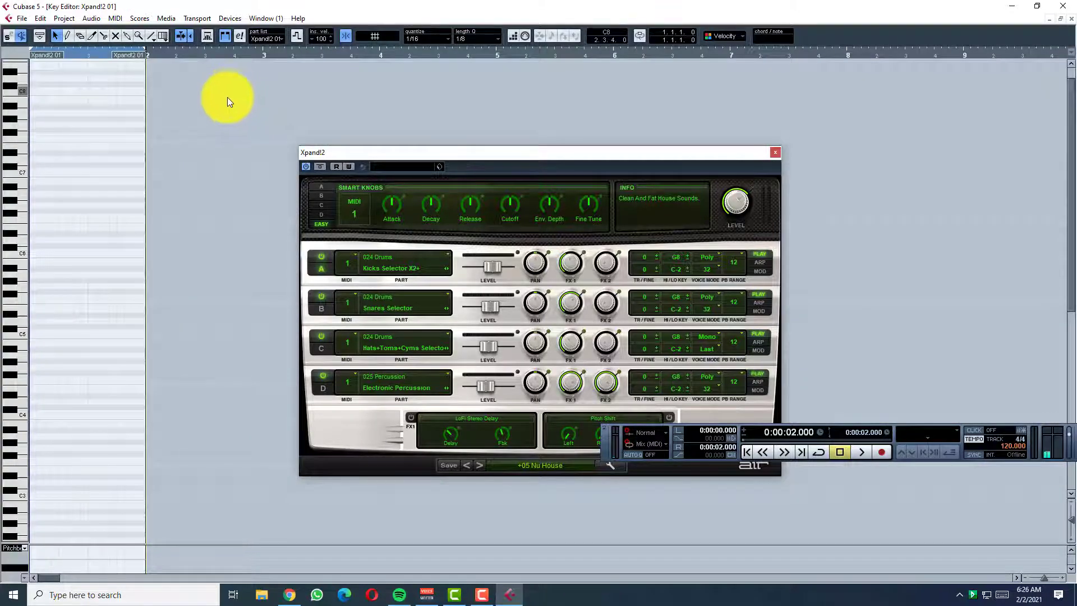
{"action": "scroll", "coordinate": [92, 197], "scroll_direction": "down", "scroll_amount": 5}
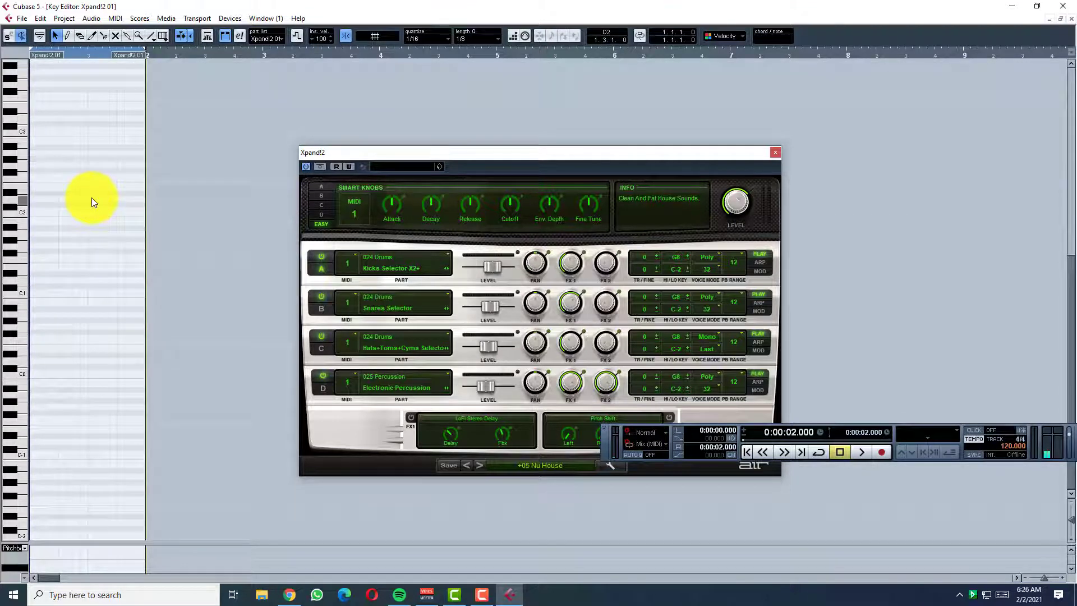
- With the Draw tool, enter four 1/8 kick notes on C1, one on each beat of bar 1
{"action": "right_click", "coordinate": [92, 126]}
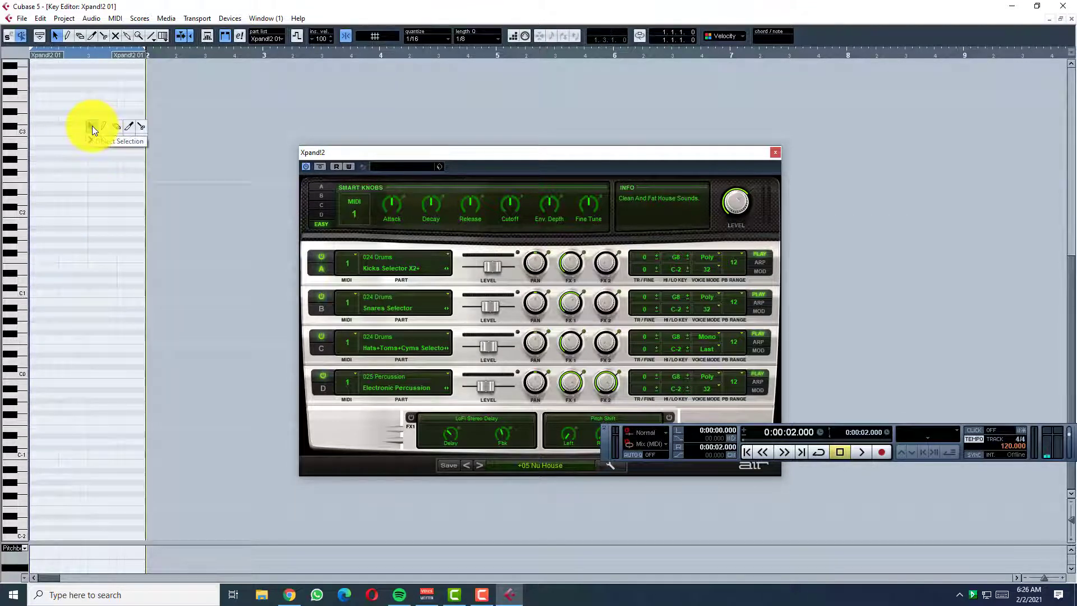
{"action": "left_click", "coordinate": [92, 125]}
{"action": "scroll", "coordinate": [62, 156], "scroll_direction": "up", "scroll_amount": 2}
{"action": "right_click", "coordinate": [61, 155]}
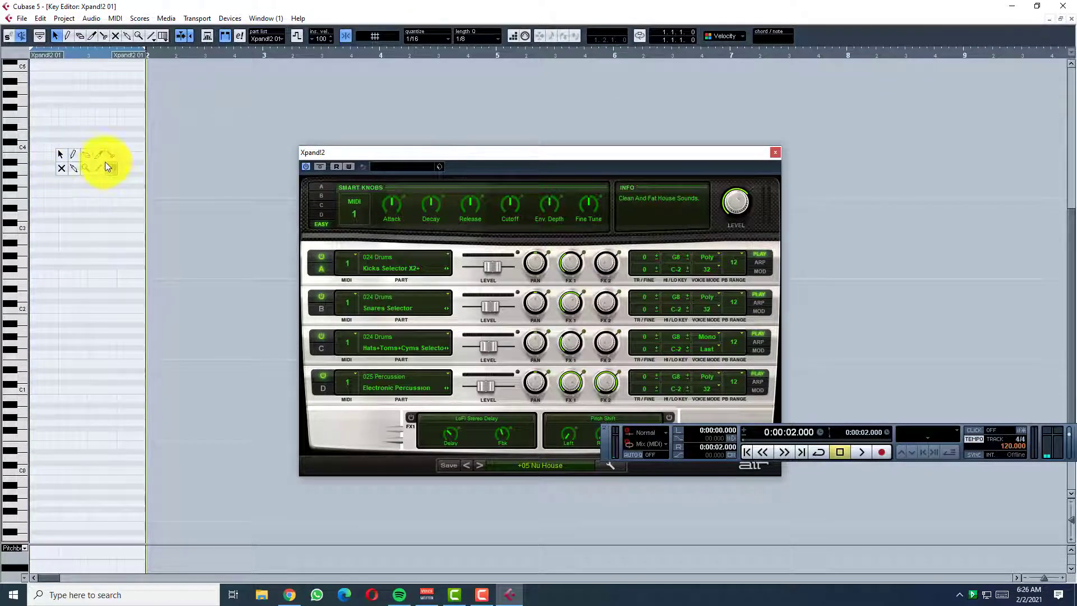
{"action": "left_click", "coordinate": [73, 155]}
{"action": "scroll", "coordinate": [69, 175], "scroll_direction": "up", "scroll_amount": 3}
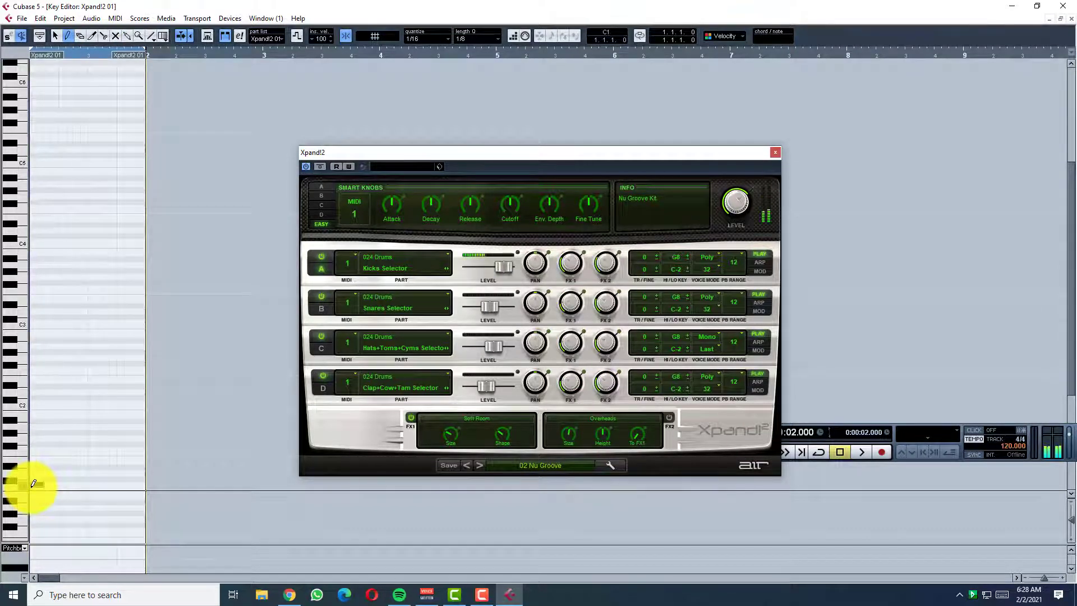
{"action": "left_click", "coordinate": [33, 484]}
{"action": "left_click", "coordinate": [62, 483]}
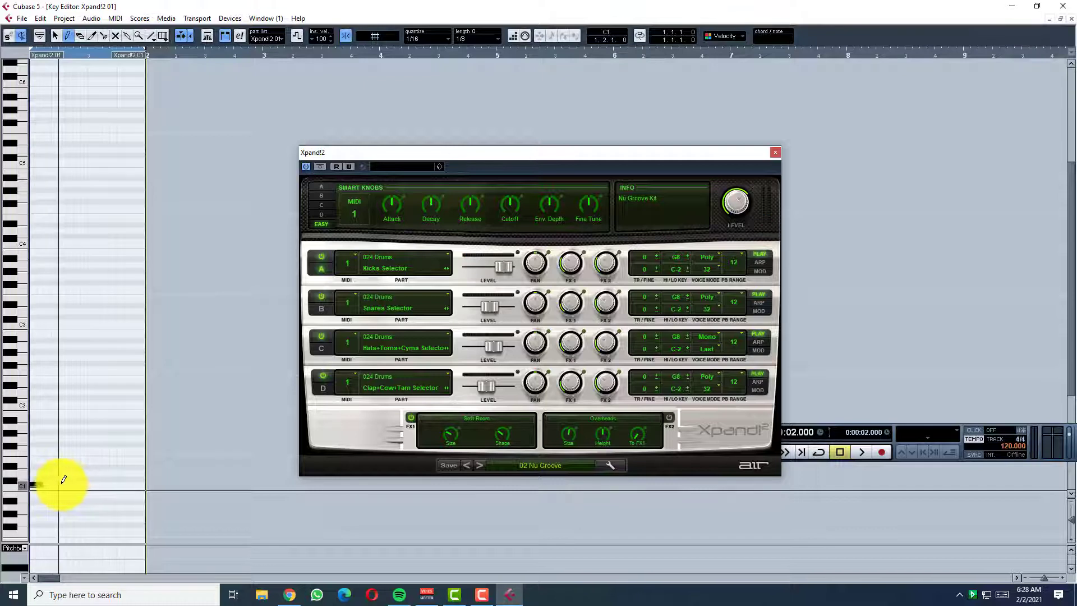
{"action": "left_click", "coordinate": [93, 484]}
{"action": "left_click", "coordinate": [120, 484]}
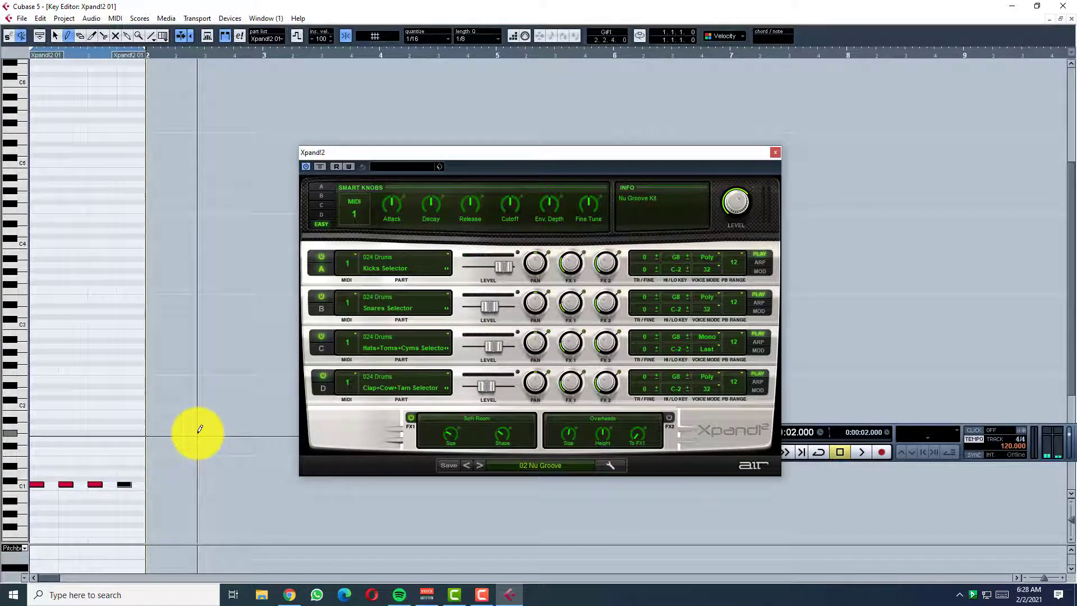
- Play back the kick pattern, first without and once with the cycle active, and stop playback
{"action": "key", "text": "space"}
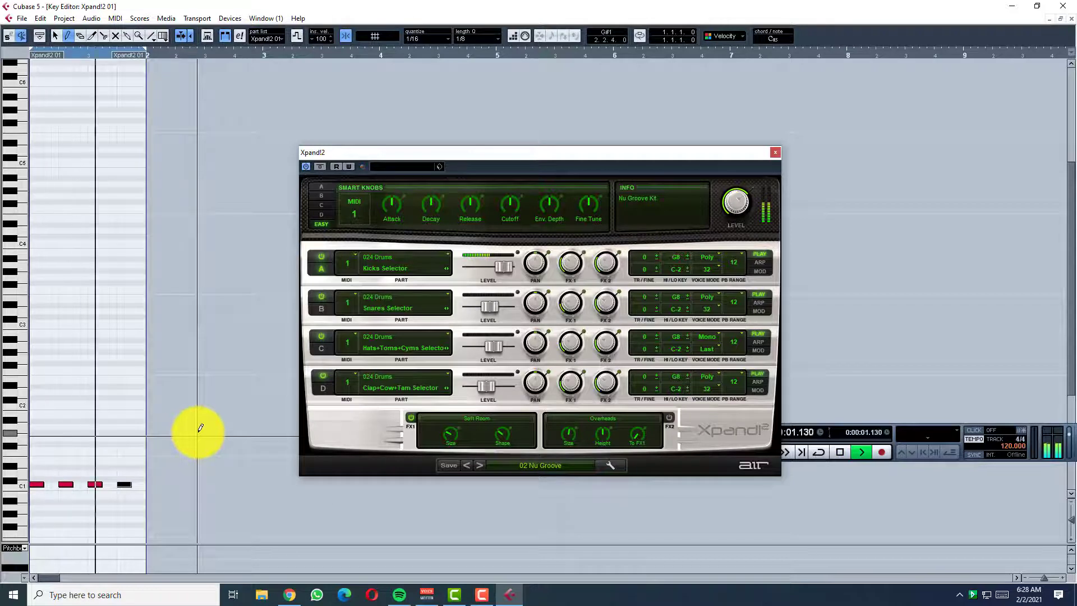
{"action": "key", "text": "space"}
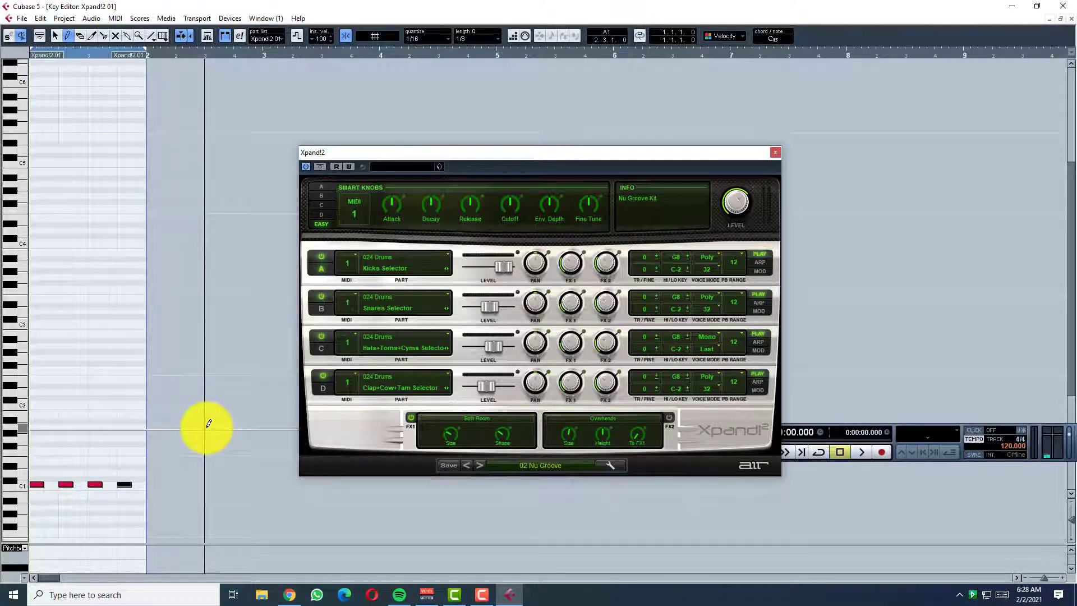
{"action": "left_click", "coordinate": [625, 348]}
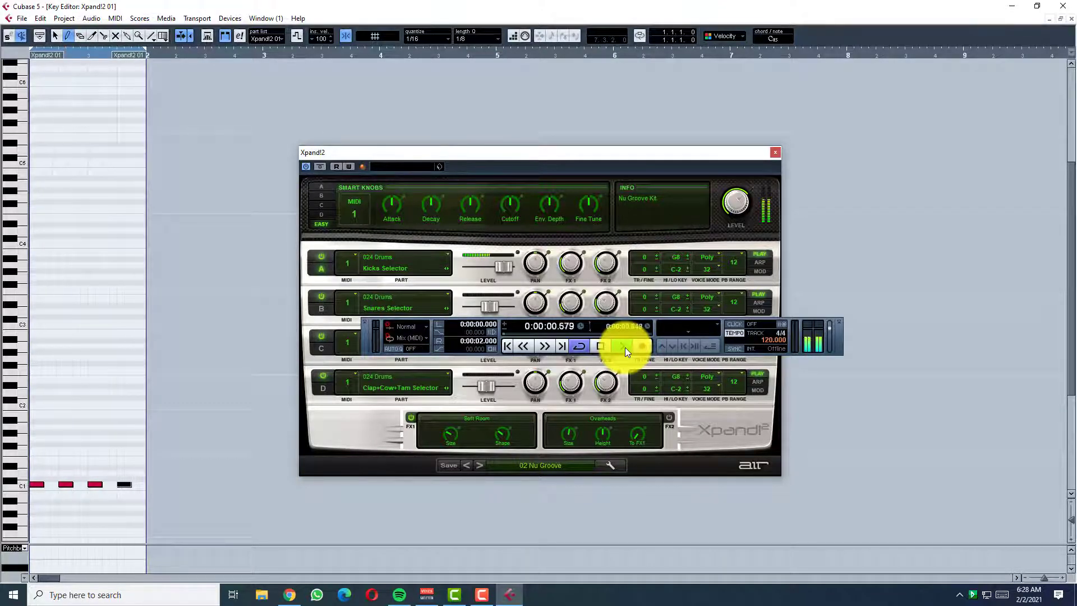
{"action": "key", "text": "space"}
- Return to the project view and rename the MIDI part on the first track as KICK
{"action": "left_click", "coordinate": [1072, 18]}
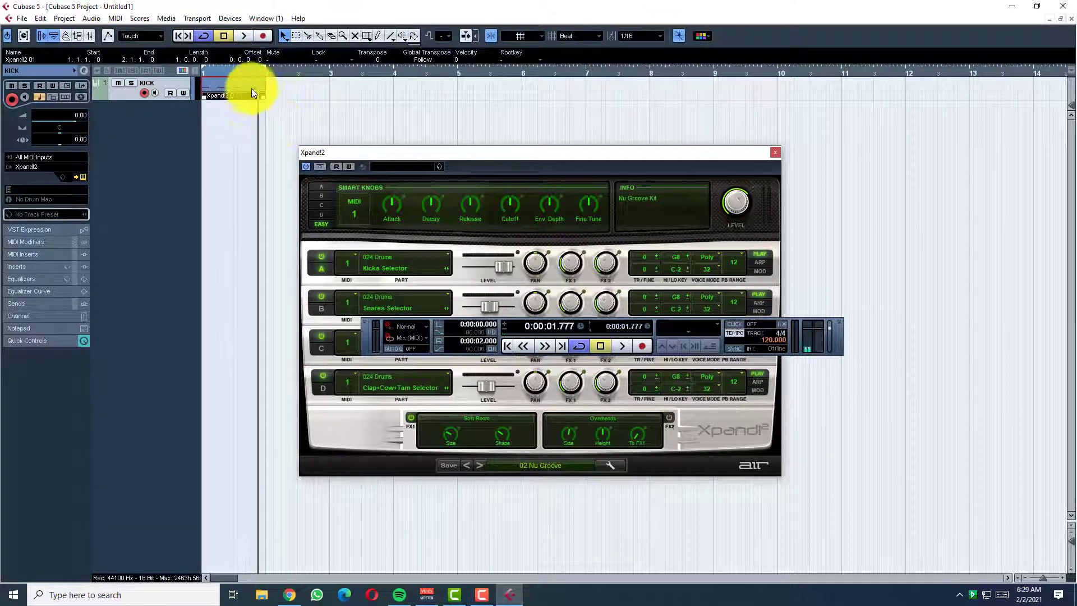
{"action": "left_click_drag", "start_coordinate": [286, 105], "coordinate": [217, 86]}
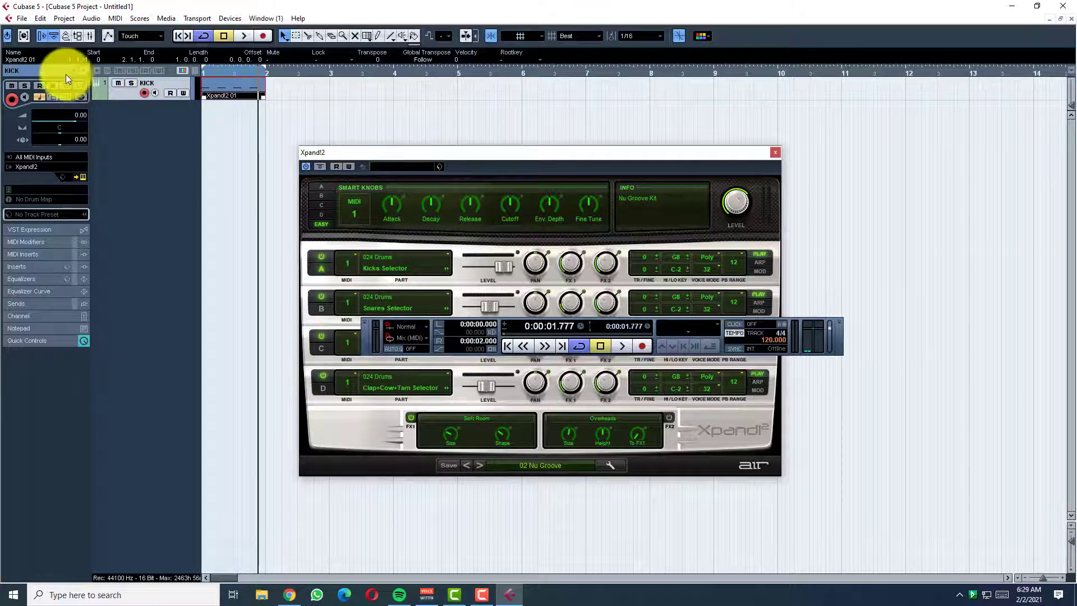
{"action": "left_click", "coordinate": [22, 61]}
{"action": "type", "text": "KICK"}
{"action": "key", "text": "Return"}
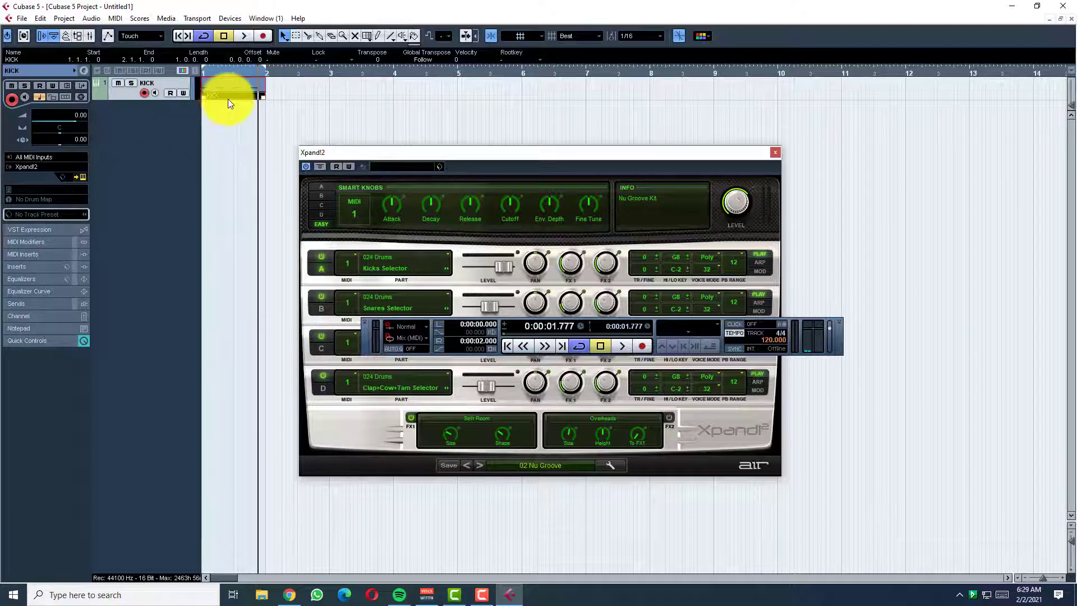
- Add a second Xpand!2 instrument track with the +14 Dance Kit preset and close its plug-in window
{"action": "right_click", "coordinate": [151, 133]}
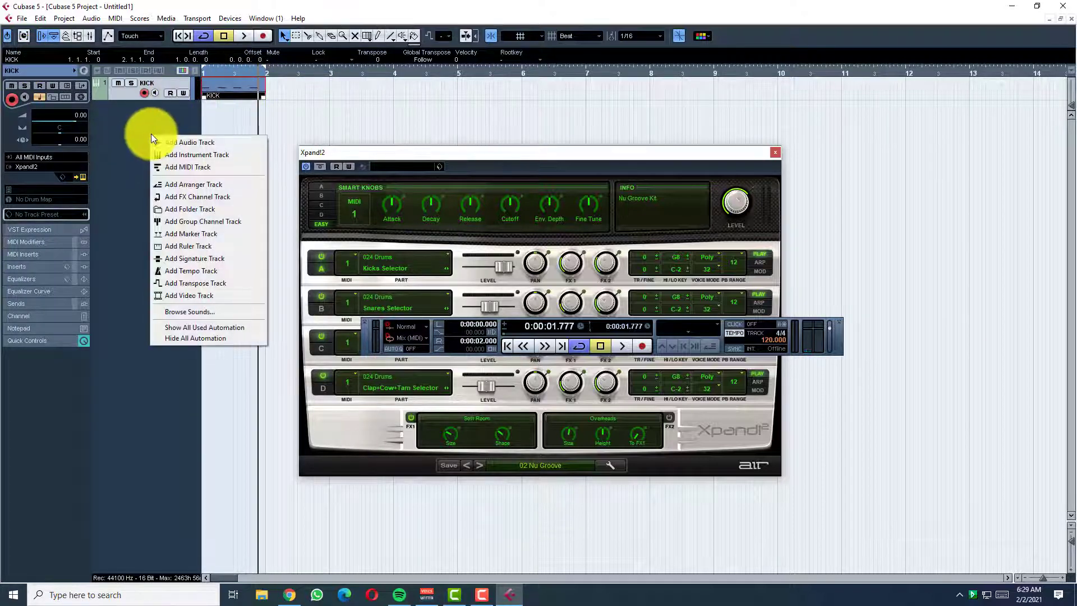
{"action": "left_click", "coordinate": [181, 159]}
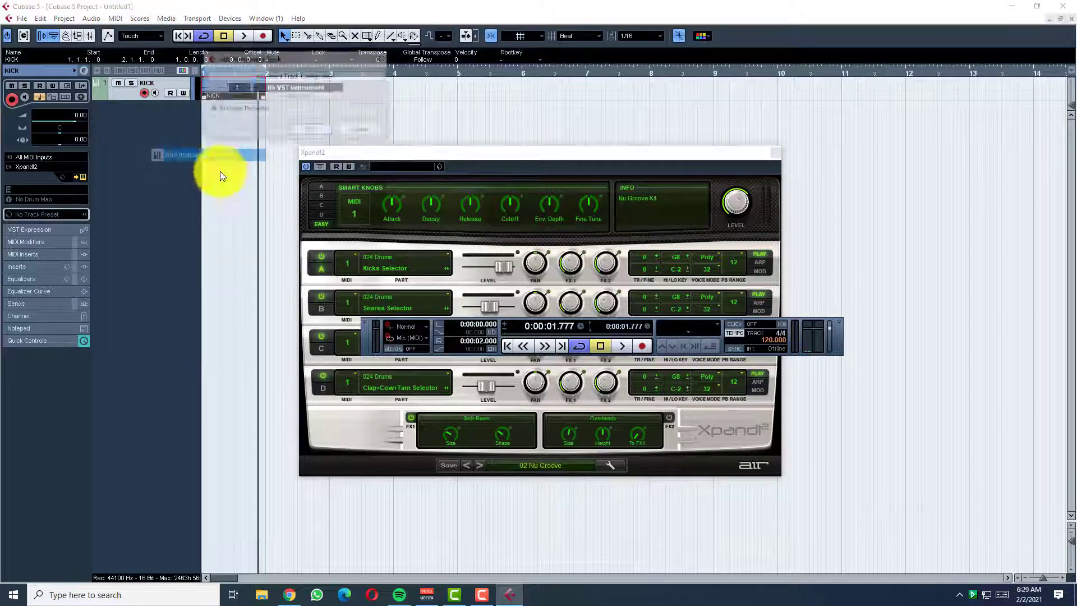
{"action": "left_click", "coordinate": [312, 93]}
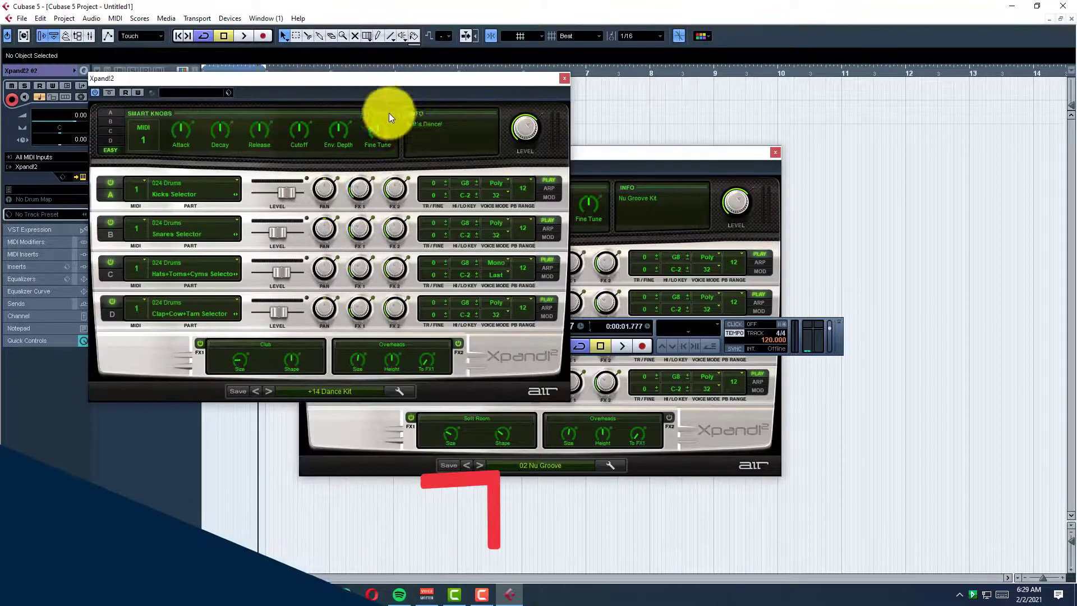
{"action": "left_click", "coordinate": [563, 78]}
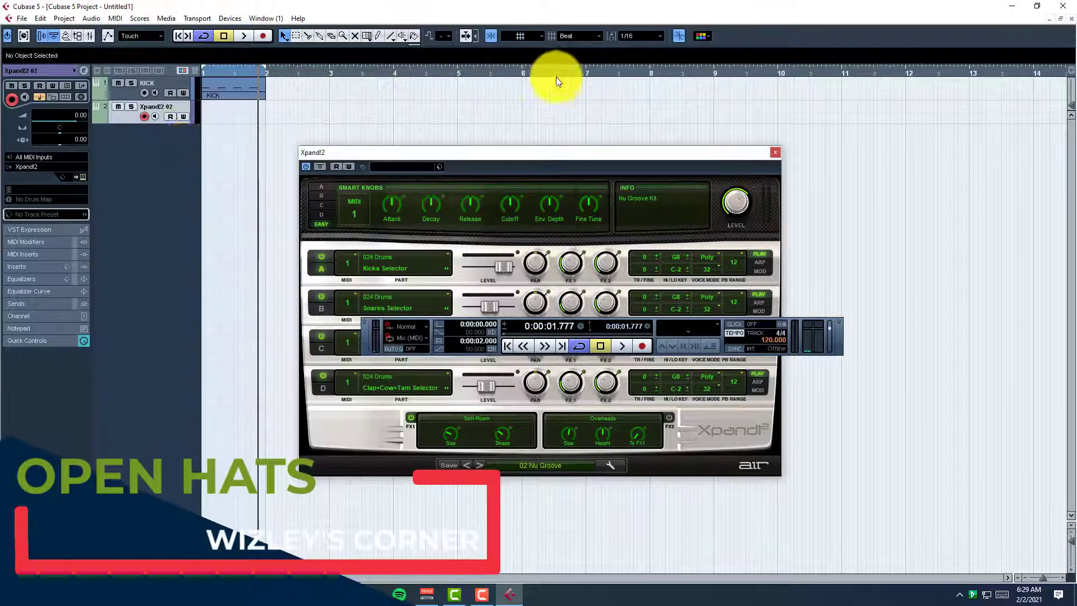
- Create a one-bar MIDI part below the KICK part on the second track and open it in the Key Editor
{"action": "double_click", "coordinate": [238, 116]}
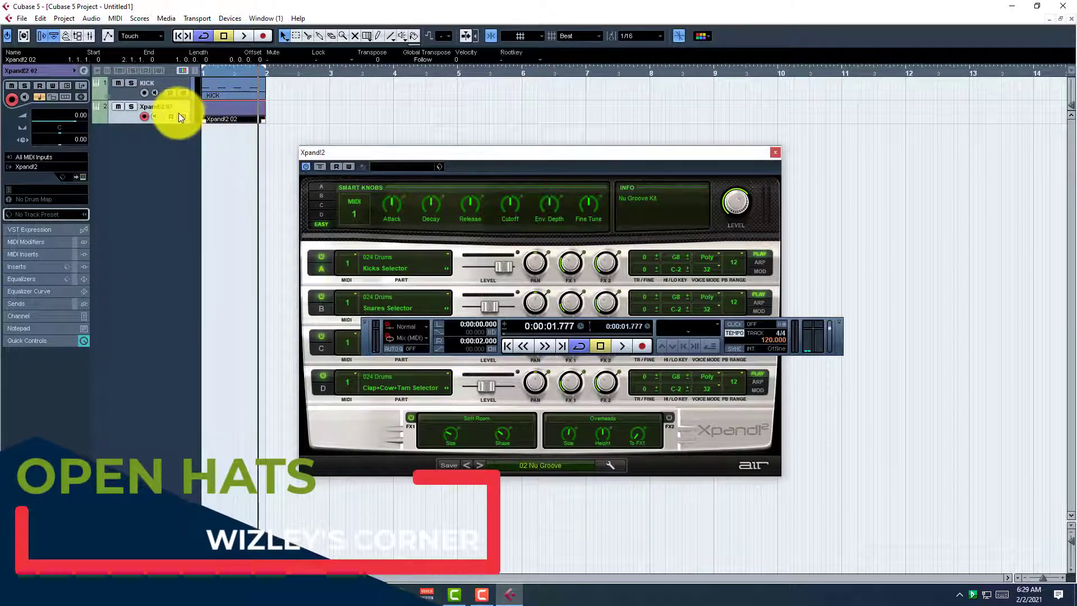
{"action": "double_click", "coordinate": [222, 116]}
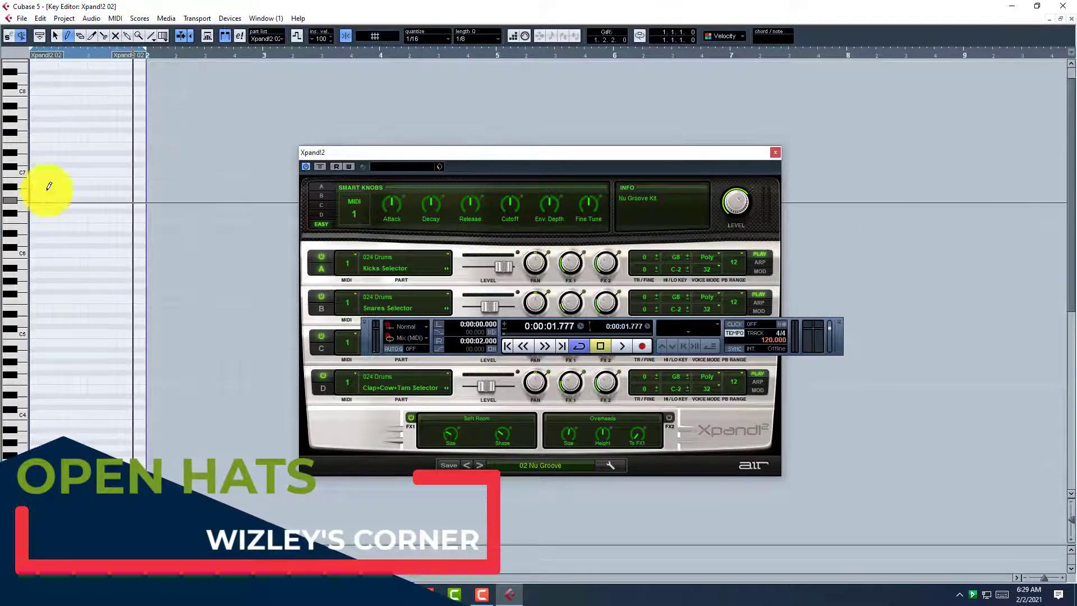
{"action": "scroll", "coordinate": [8, 247], "scroll_direction": "down", "scroll_amount": 5}
- Set the length quantize to 1/16 and draw four open-hat notes on F#1, on the offbeat of each beat in bar 1
{"action": "left_click", "coordinate": [478, 38]}
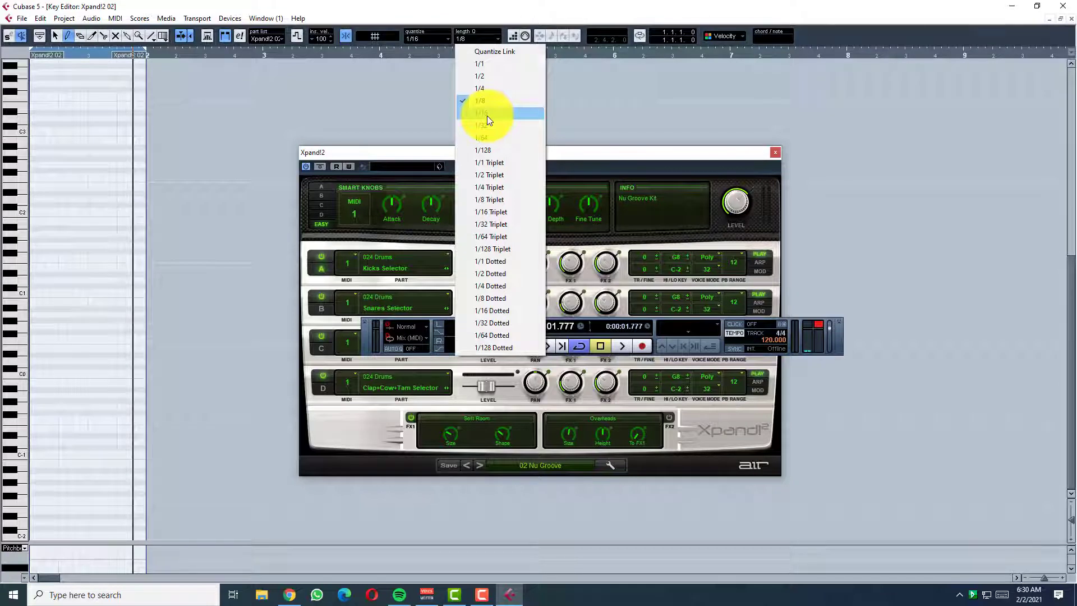
{"action": "left_click", "coordinate": [487, 117]}
{"action": "left_click", "coordinate": [47, 251]}
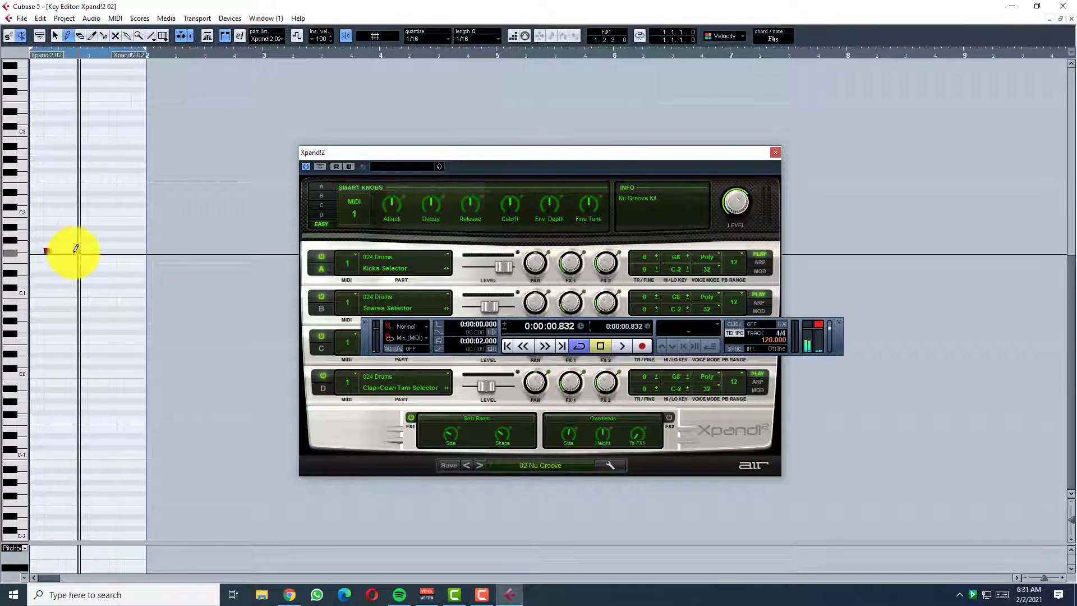
{"action": "left_click", "coordinate": [76, 251]}
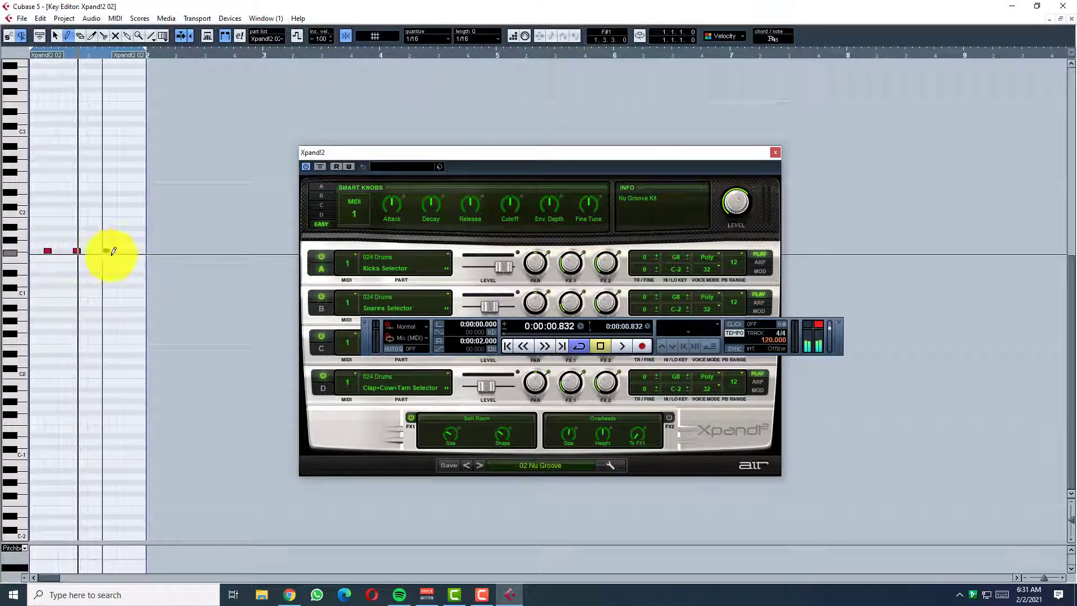
{"action": "left_click", "coordinate": [106, 250]}
{"action": "left_click", "coordinate": [135, 251]}
- Play back the looped bar with kick and open hats, switch to Object Selection and stop playback
{"action": "key", "text": "space"}
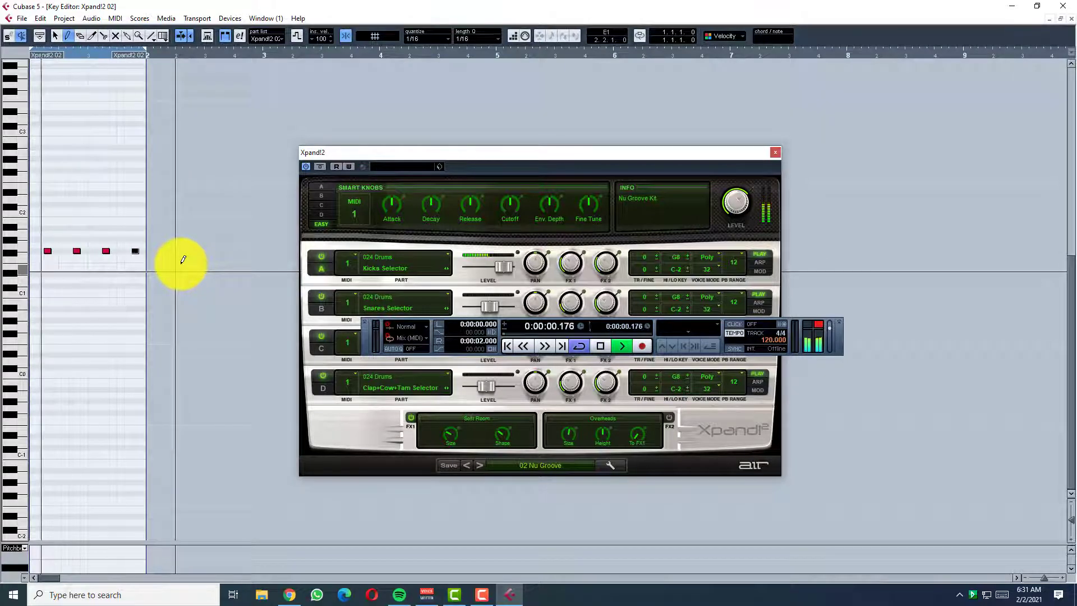
{"action": "key", "text": "1"}
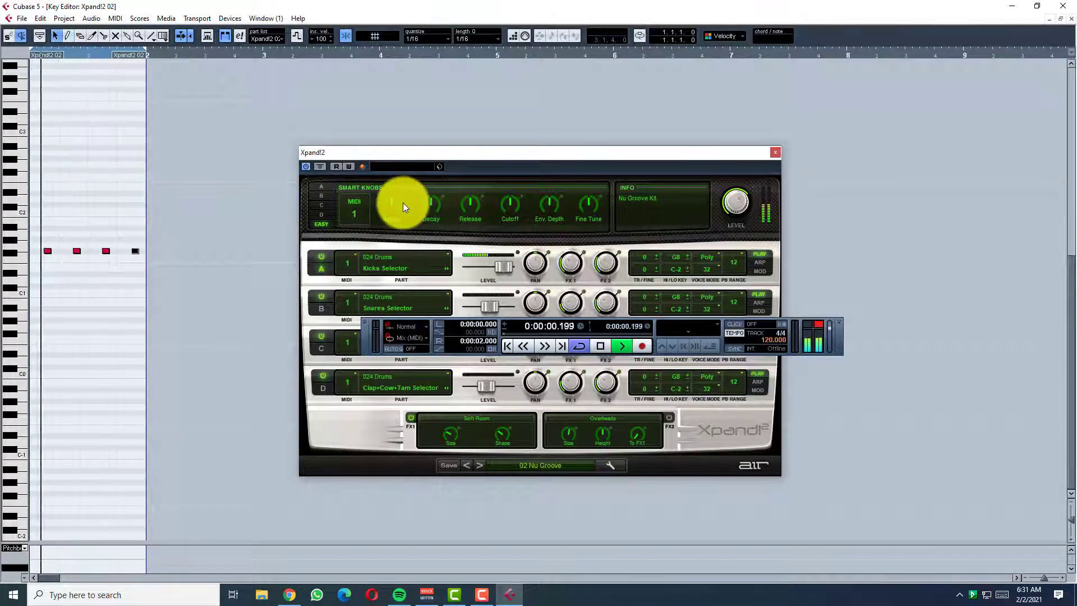
{"action": "key", "text": "space"}
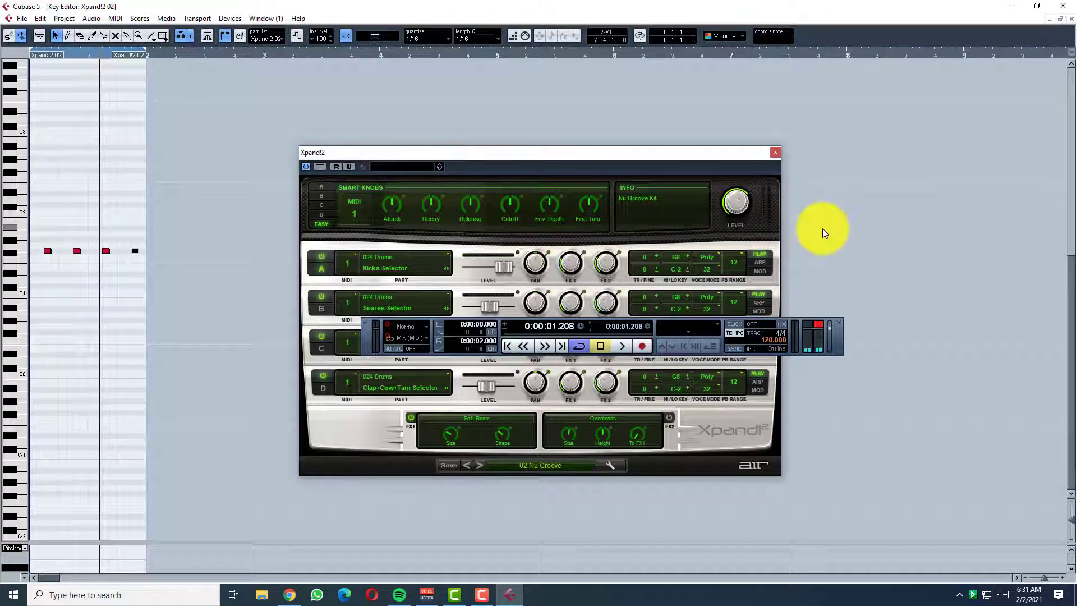
- Close the Key Editor, rename the second track O HATS and replace its MIDI part's name as well
{"action": "left_click", "coordinate": [1071, 18]}
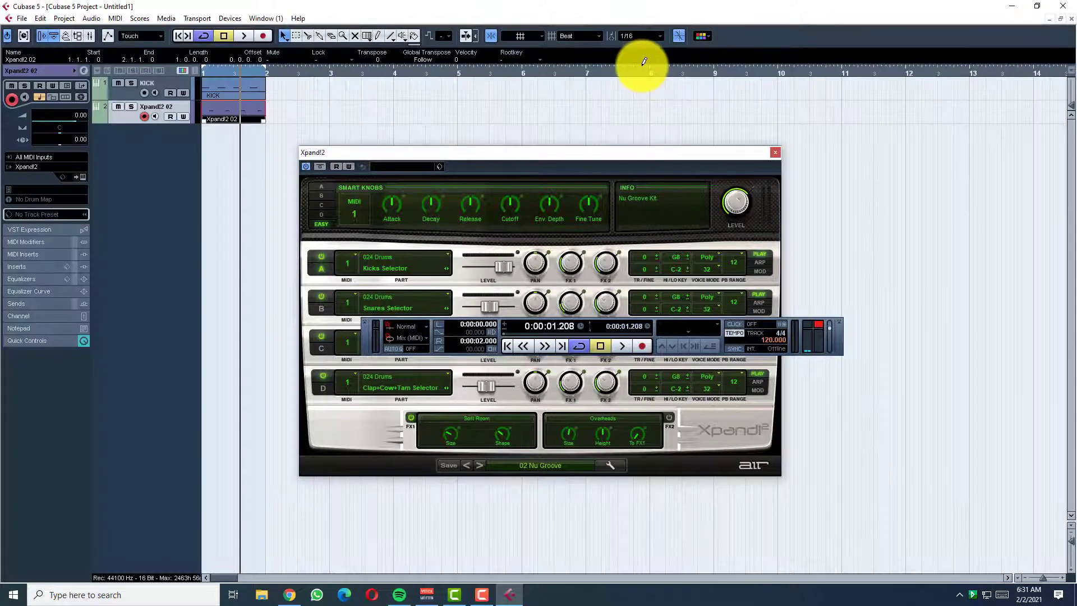
{"action": "double_click", "coordinate": [145, 106]}
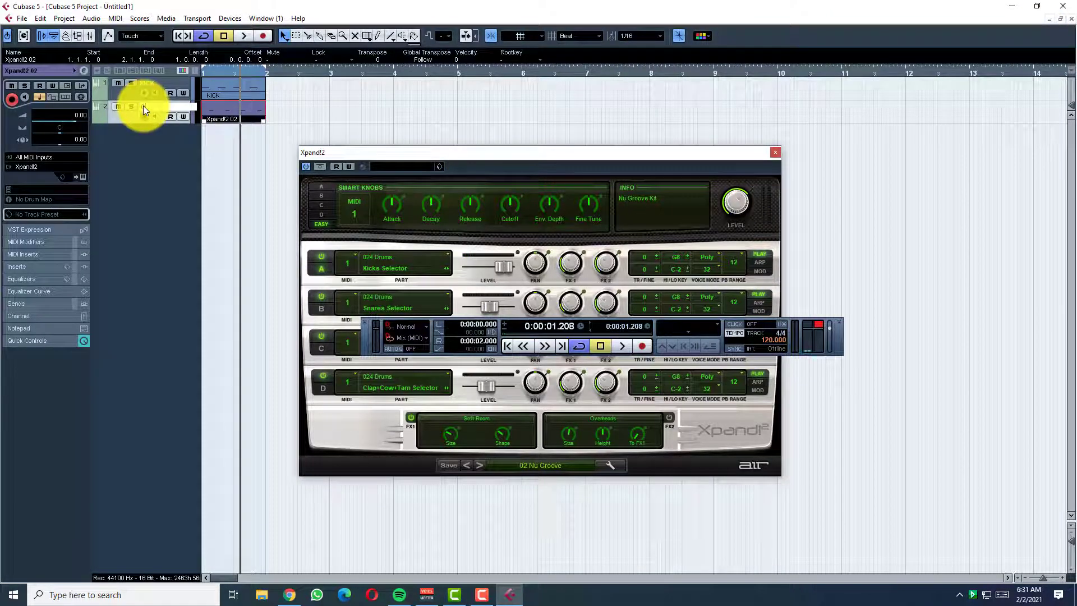
{"action": "type", "text": "O HATS"}
{"action": "key", "text": "Return"}
{"action": "left_click", "coordinate": [14, 57]}
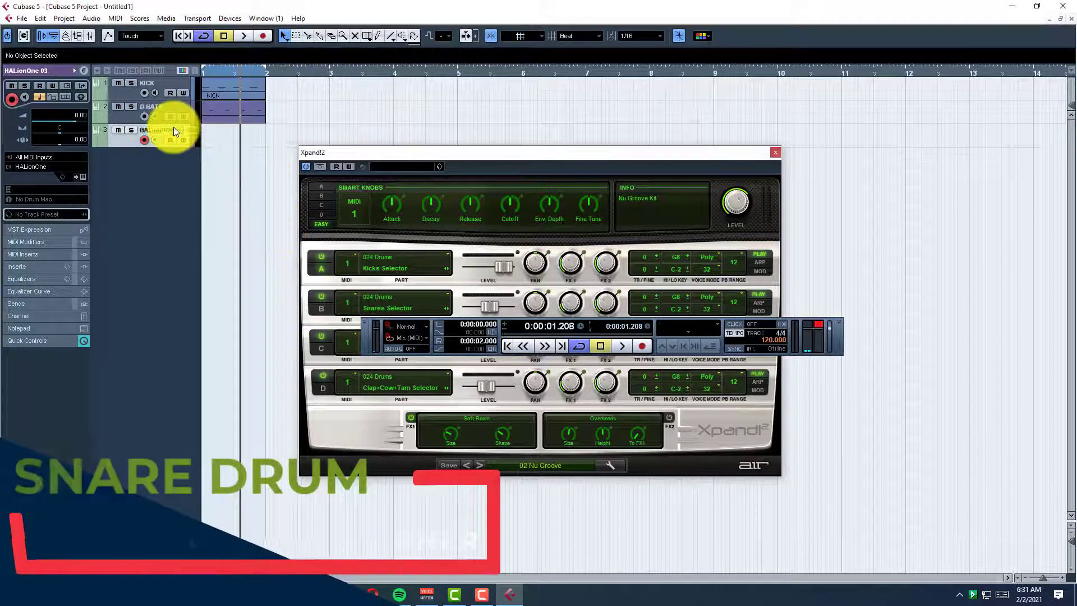
- Rename the new HALionOne instrument track SNARE
{"action": "double_click", "coordinate": [173, 132]}
{"action": "type", "text": "SNARE"}
{"action": "key", "text": "Return"}
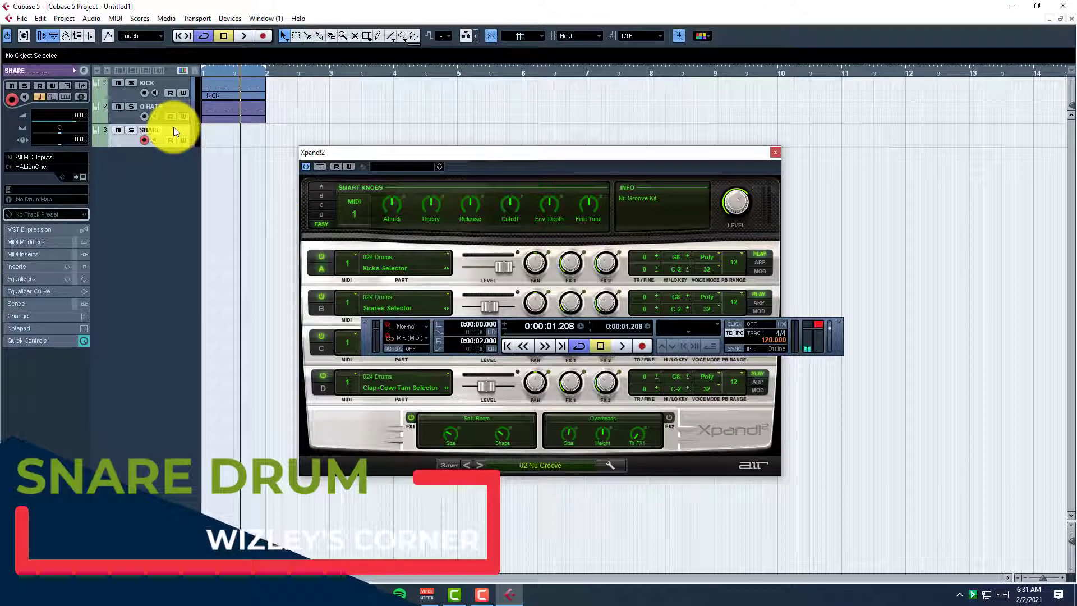
- Load the Stereo GM drum preset into the SNARE track's HALionOne and close the leftover Xpand!2 window
{"action": "left_click", "coordinate": [83, 177]}
{"action": "left_click", "coordinate": [639, 261]}
{"action": "double_click", "coordinate": [746, 287]}
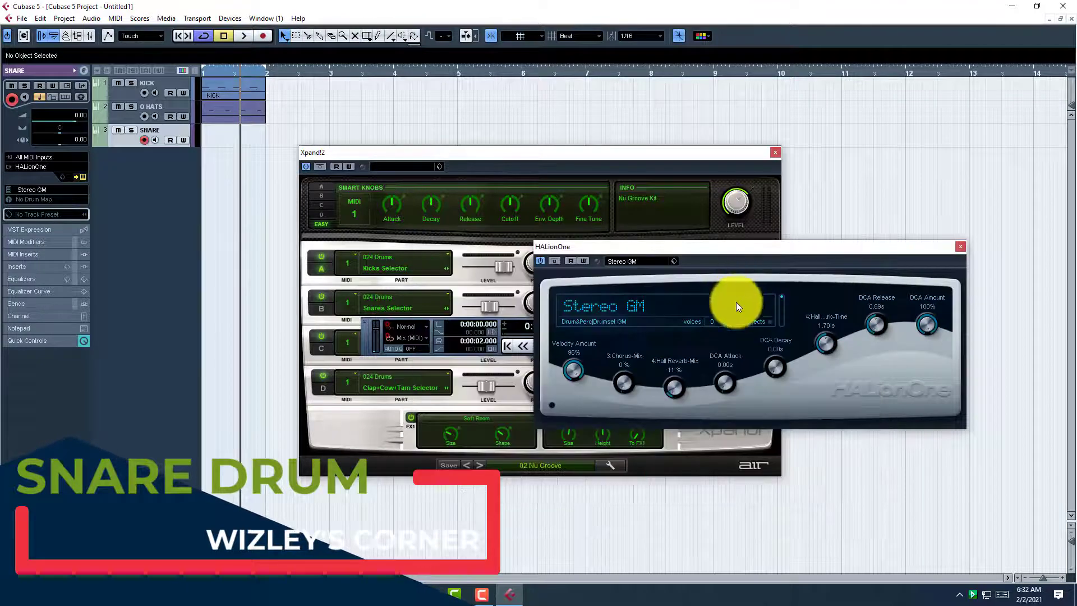
{"action": "left_click", "coordinate": [775, 153]}
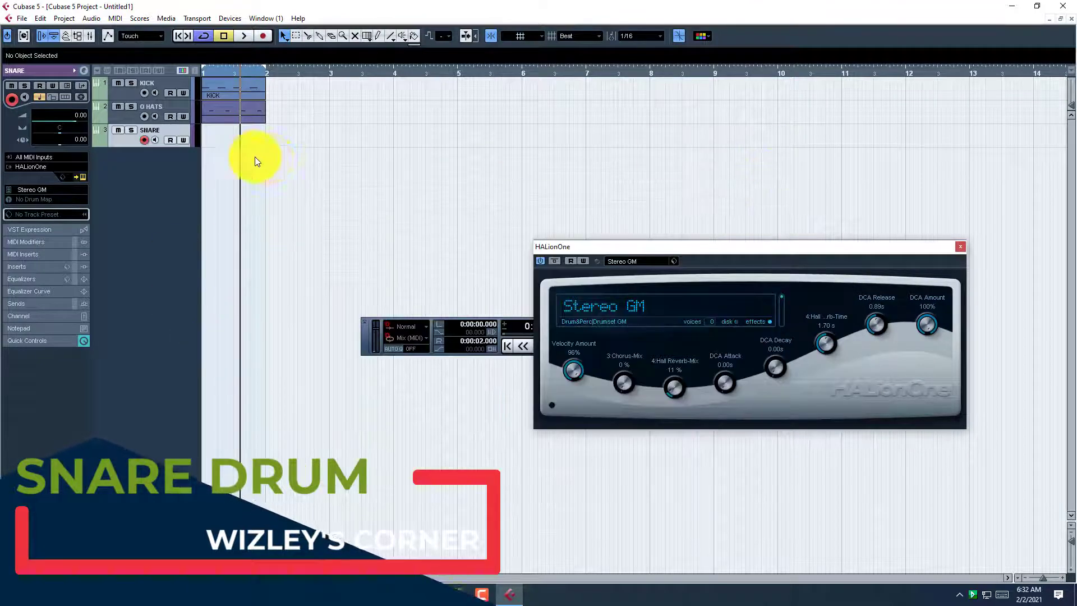
- Create a one-bar SNARE part with 1/16 notes on E1 at beats 2 and 4, and play back the loop
{"action": "double_click", "coordinate": [250, 135]}
{"action": "double_click", "coordinate": [250, 135]}
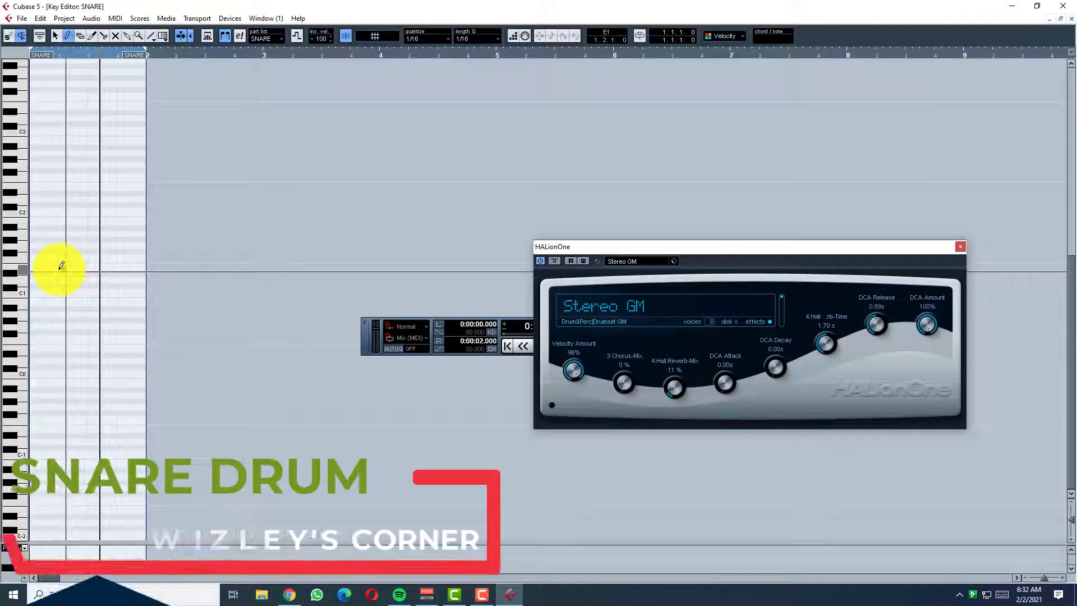
{"action": "left_click", "coordinate": [62, 268]}
{"action": "left_click", "coordinate": [120, 268]}
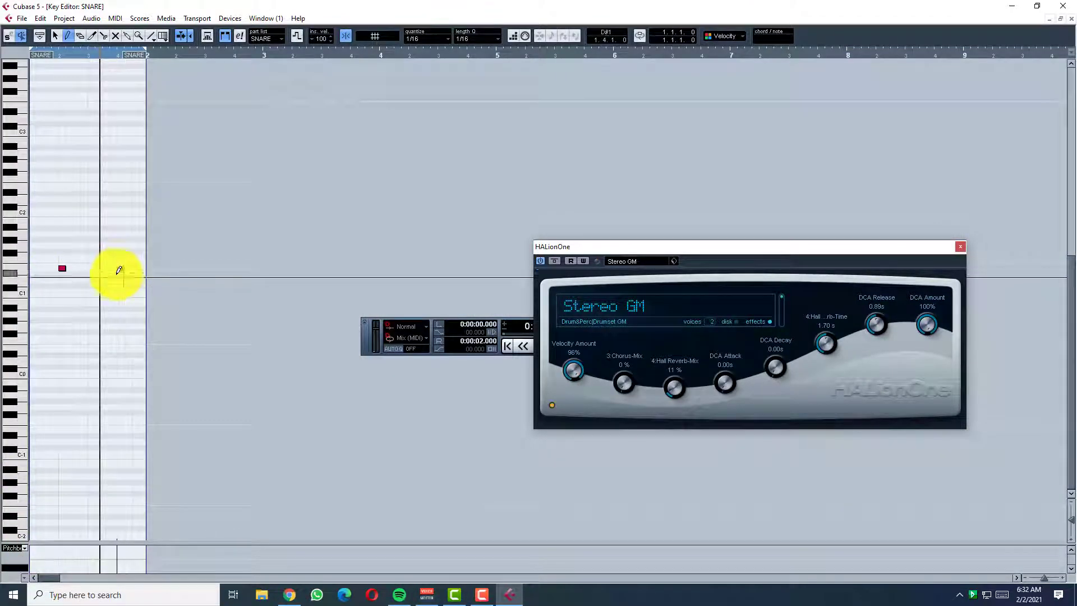
{"action": "left_click", "coordinate": [1071, 18]}
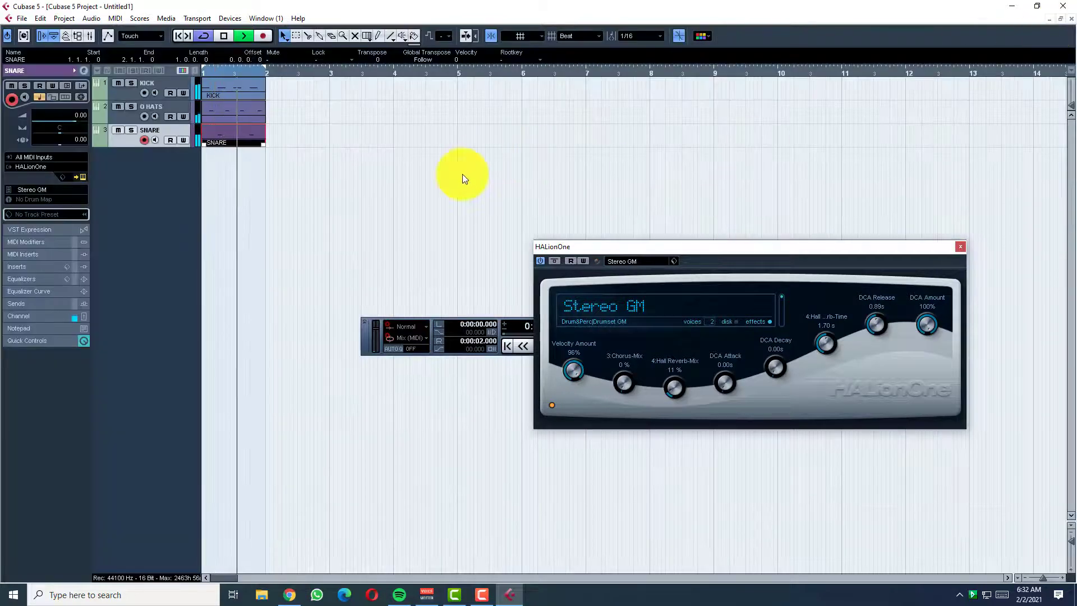
{"action": "key", "text": "space"}
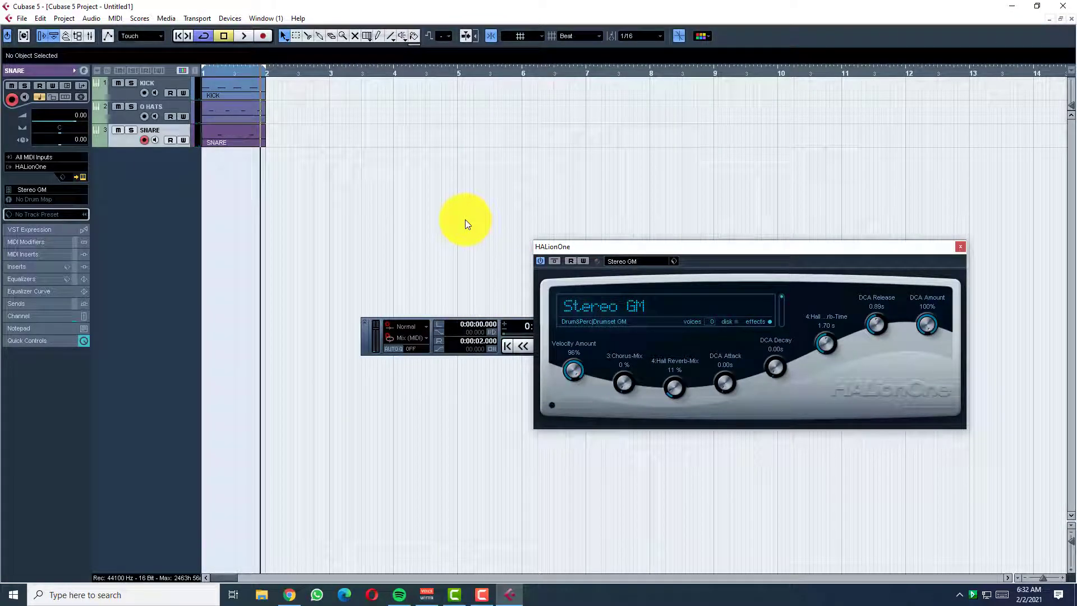
- Balance the tracks in the Mixer during playback, with KICK at -2.71, O HATS at -8.40 and SNARE at -4.81
{"action": "key", "text": "F3"}
{"action": "left_click_drag", "start_coordinate": [398, 149], "coordinate": [446, 196]}
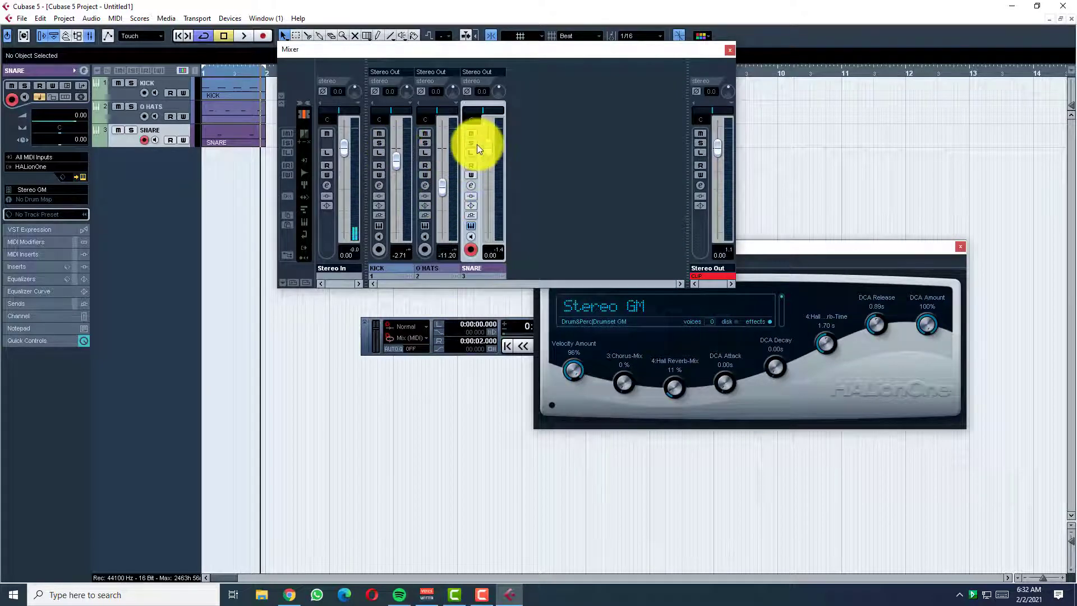
{"action": "mouse_move", "coordinate": [486, 146]}
{"action": "left_mouse_down"}
{"action": "mouse_move", "coordinate": [483, 197]}
{"action": "mouse_move", "coordinate": [497, 164]}
{"action": "left_mouse_up"}
{"action": "key", "text": "space"}
{"action": "left_click_drag", "start_coordinate": [449, 191], "coordinate": [443, 181]}
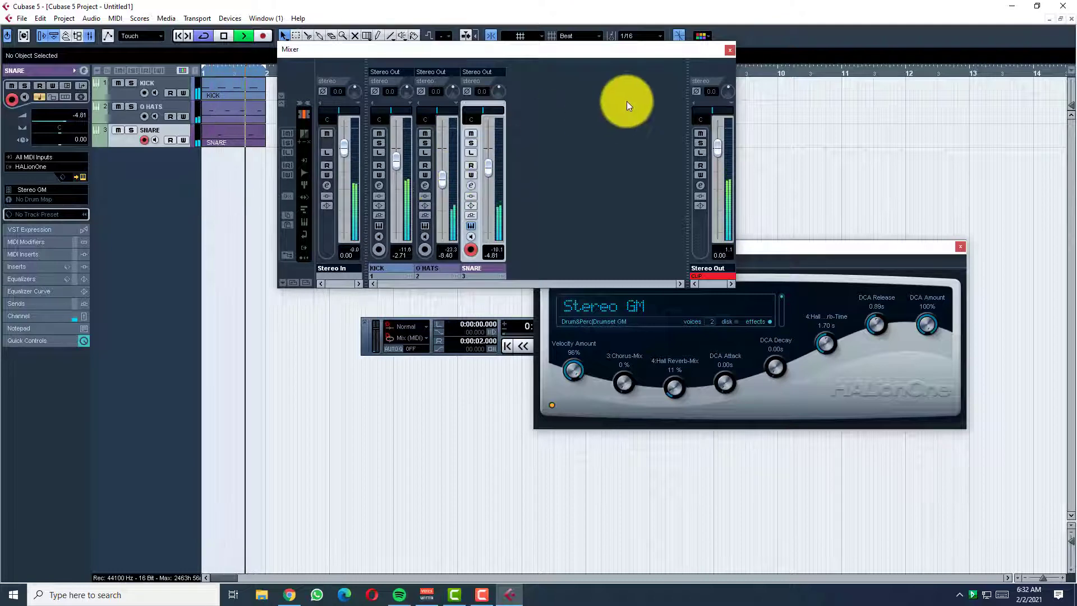
{"action": "left_click", "coordinate": [730, 50]}
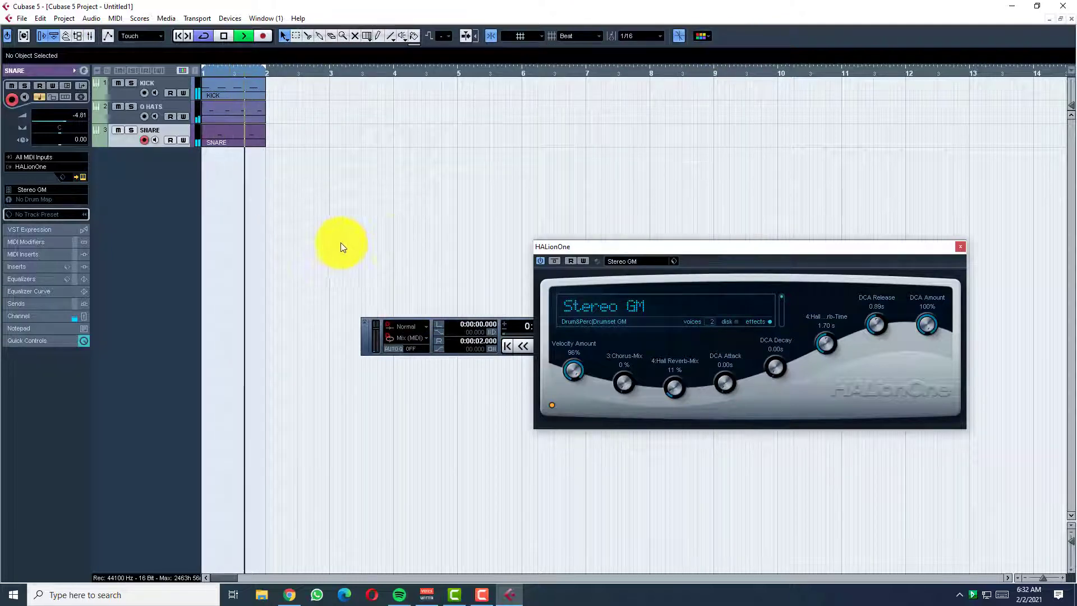
- Stop playback, select the KICK, O HATS and SNARE parts and duplicate them three times to fill bars 1 to 4
{"action": "left_click_drag", "start_coordinate": [341, 245], "coordinate": [186, 40]}
{"action": "key", "text": "space"}
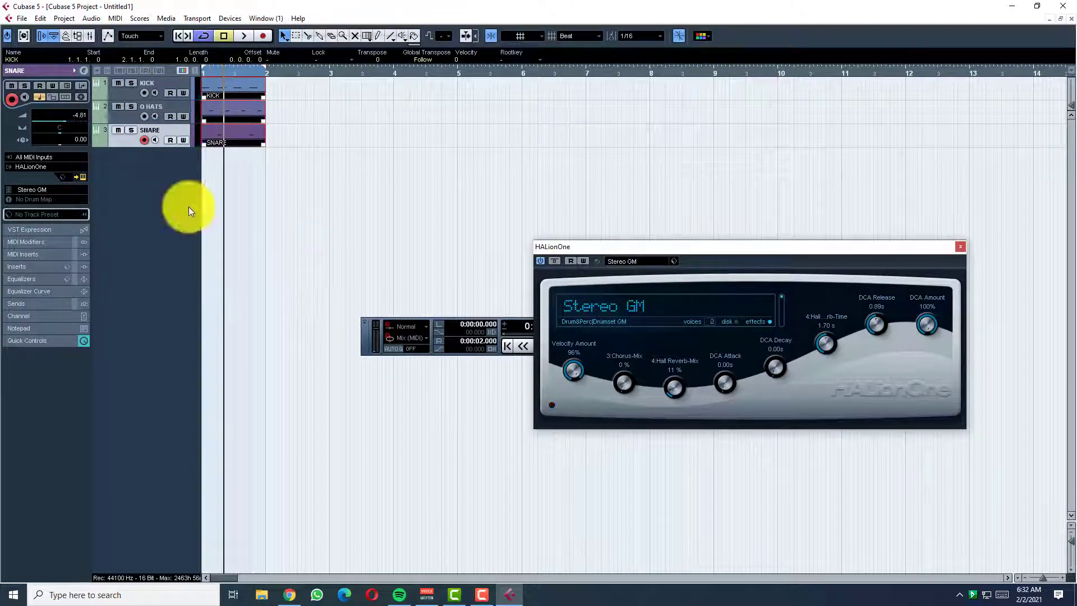
{"action": "right_click", "coordinate": [148, 199]}
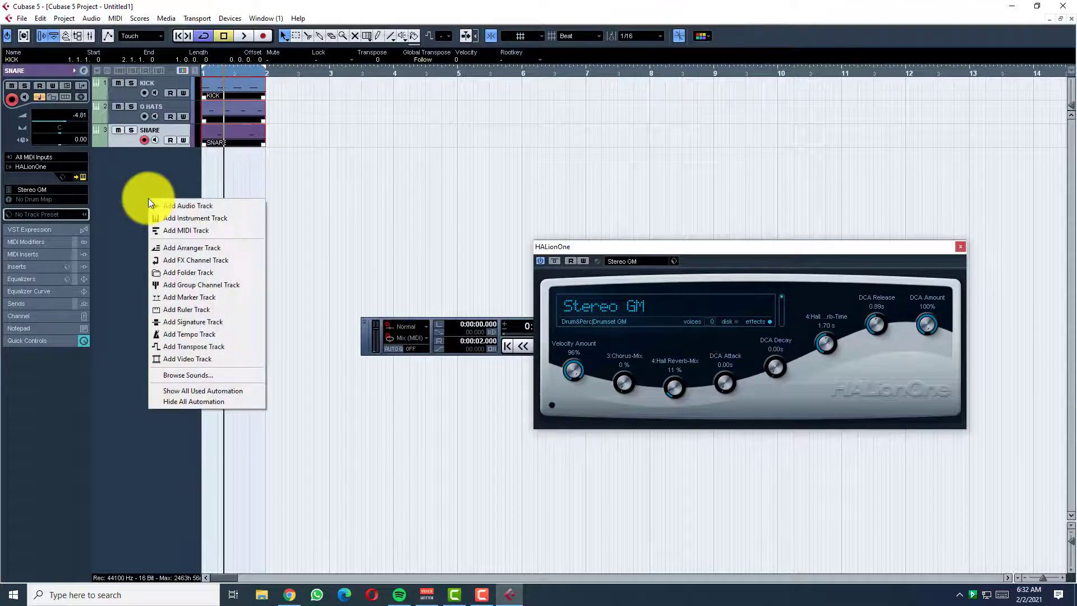
{"action": "left_click", "coordinate": [306, 119]}
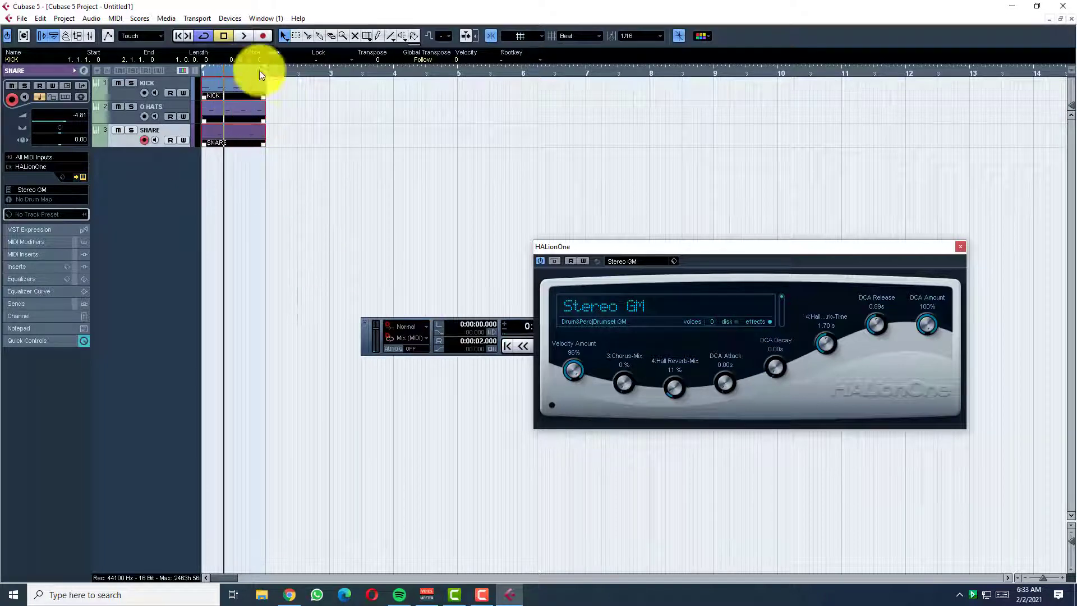
{"action": "left_click_drag", "start_coordinate": [291, 166], "coordinate": [227, 68]}
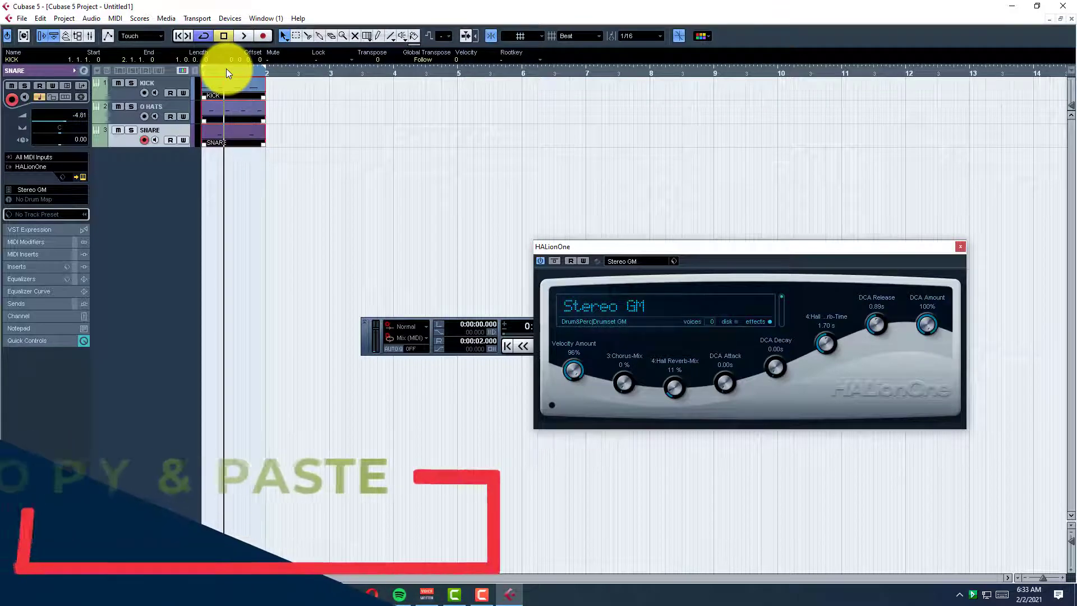
{"action": "key", "text": "ctrl+d"}
{"action": "key", "text": "ctrl+d"}
{"action": "key", "text": "ctrl+d"}
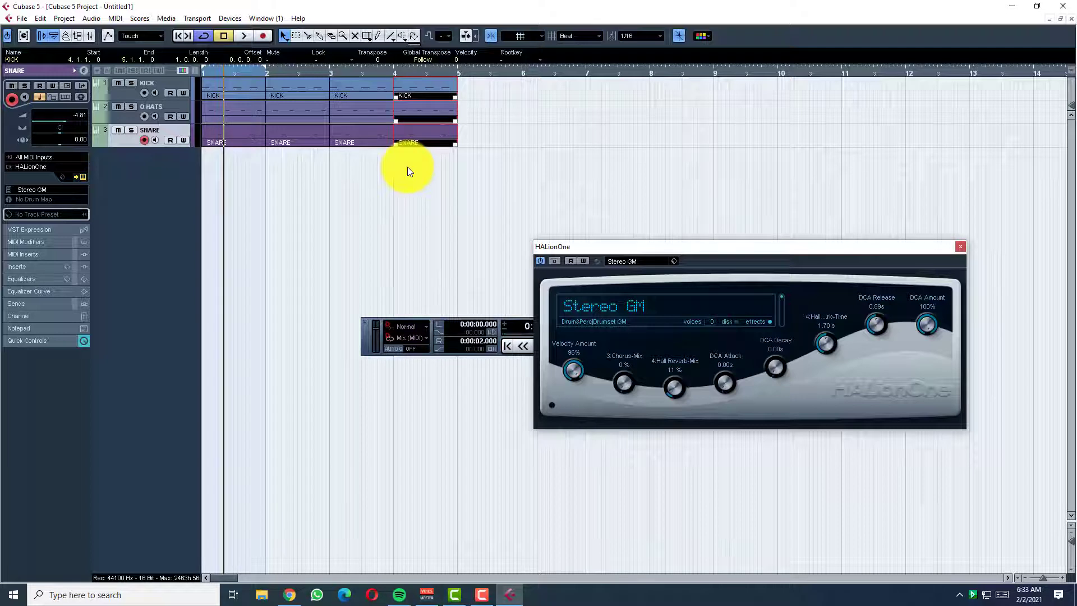
- Select all the parts and set the left and right locators around the four bars
{"action": "key", "text": "ctrl+a"}
{"action": "left_click", "coordinate": [391, 211]}
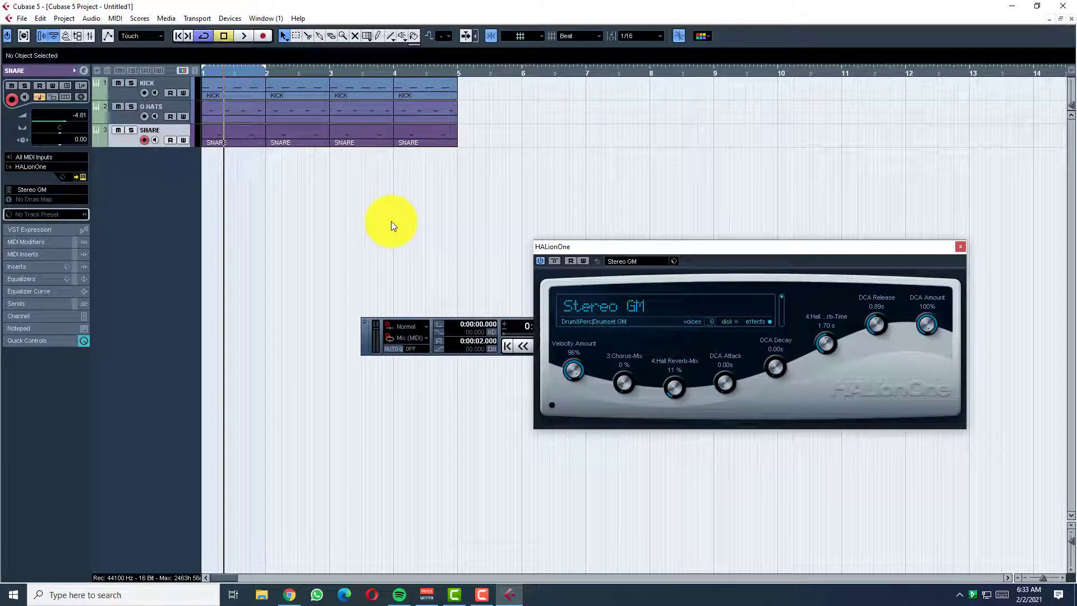
{"action": "key", "text": "ctrl+a"}
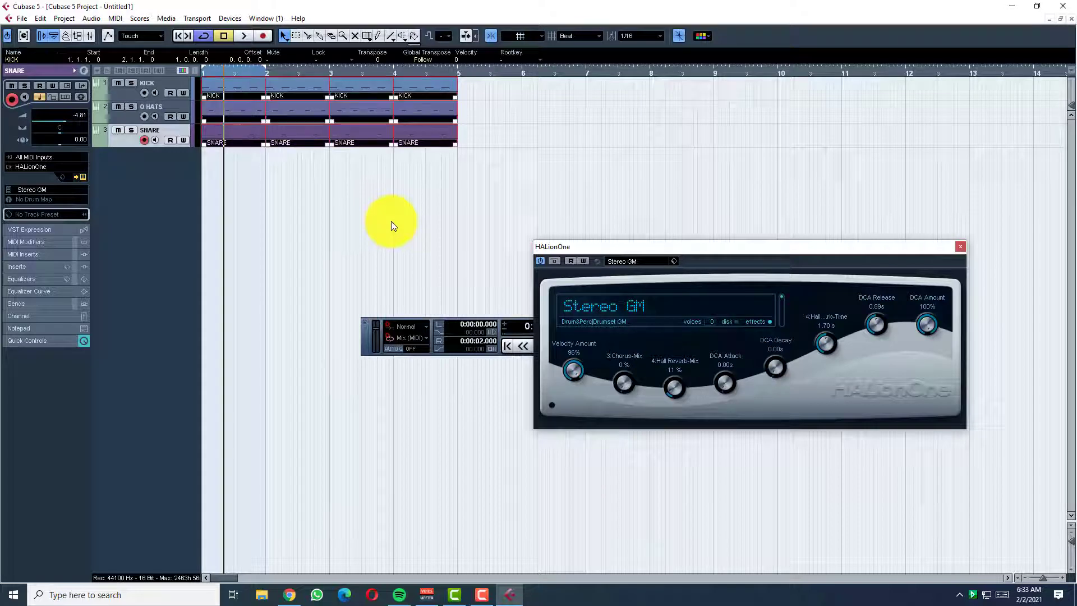
{"action": "key", "text": "p"}
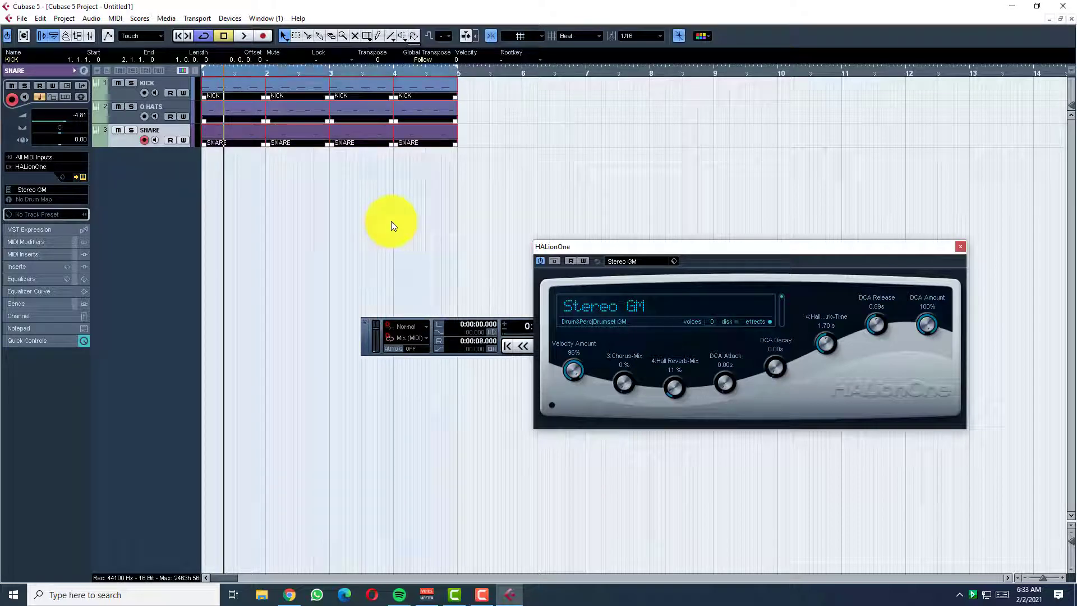
- Add a fourth instrument track with Xpand!2, choose an electric piano preset and close its plug-in window
{"action": "right_click", "coordinate": [152, 192]}
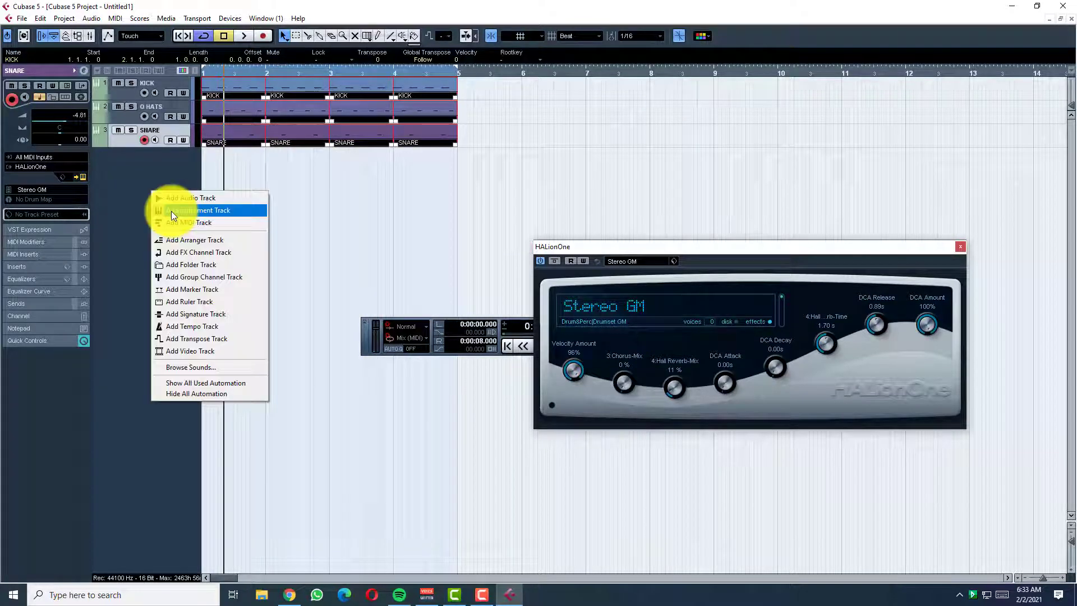
{"action": "left_click", "coordinate": [171, 211]}
{"action": "left_click", "coordinate": [297, 88]}
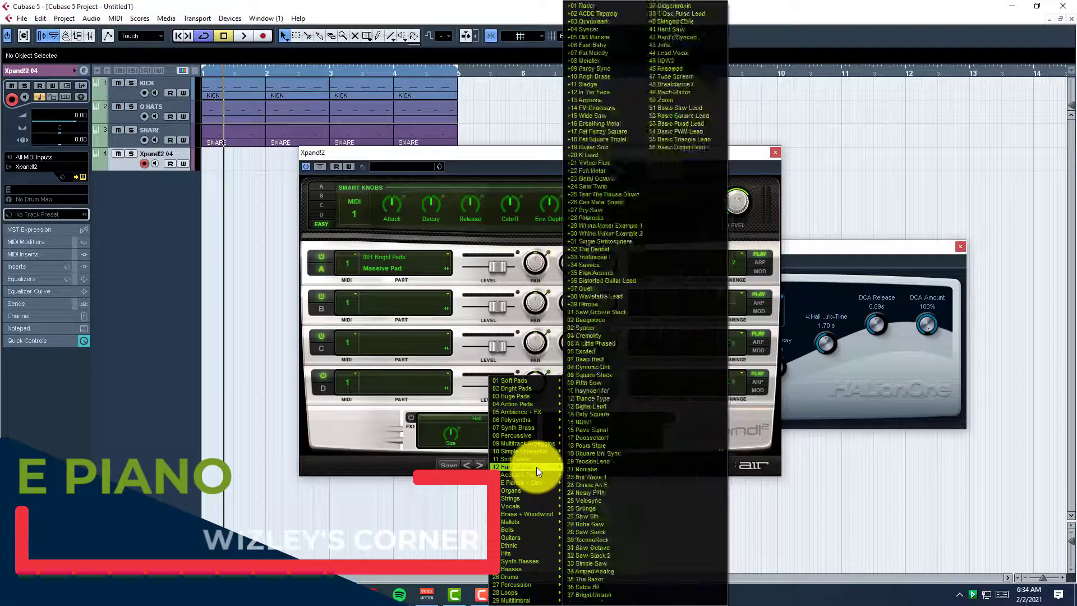
{"action": "left_click", "coordinate": [606, 480]}
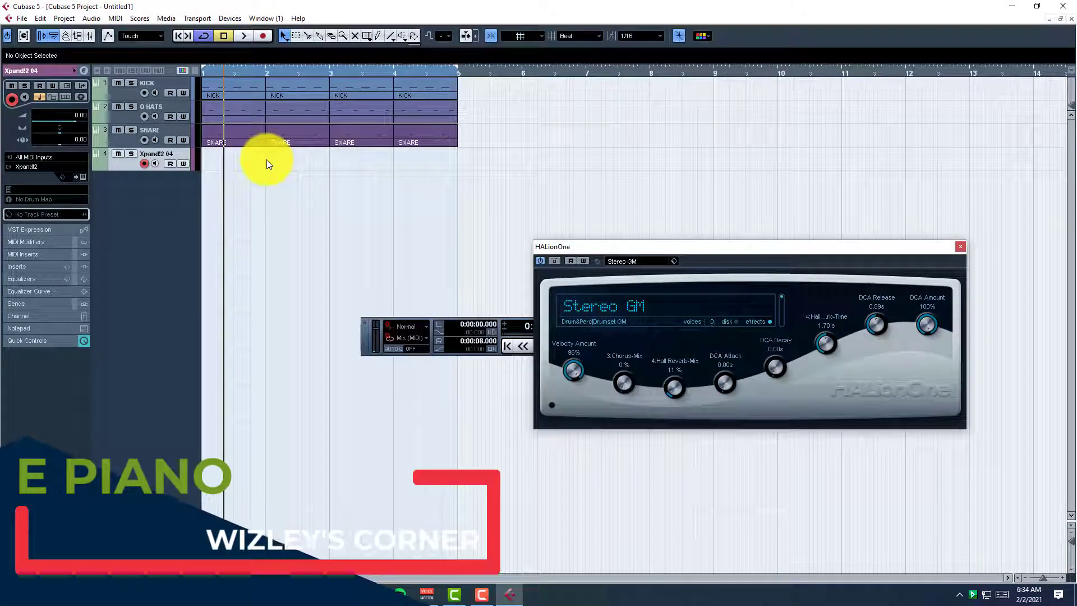
- Create a four-bar part on the new track and enter an F3, G#3 and C4 chord filling bar 1
{"action": "double_click", "coordinate": [267, 159]}
{"action": "double_click", "coordinate": [267, 159]}
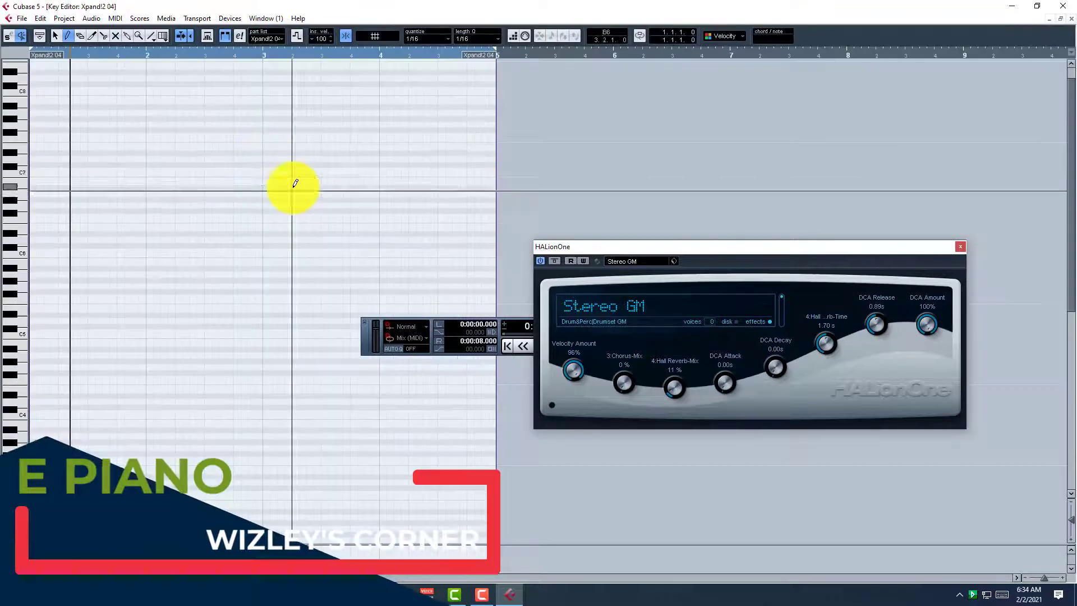
{"action": "scroll", "coordinate": [28, 257], "scroll_direction": "down", "scroll_amount": 5}
{"action": "key", "text": "1"}
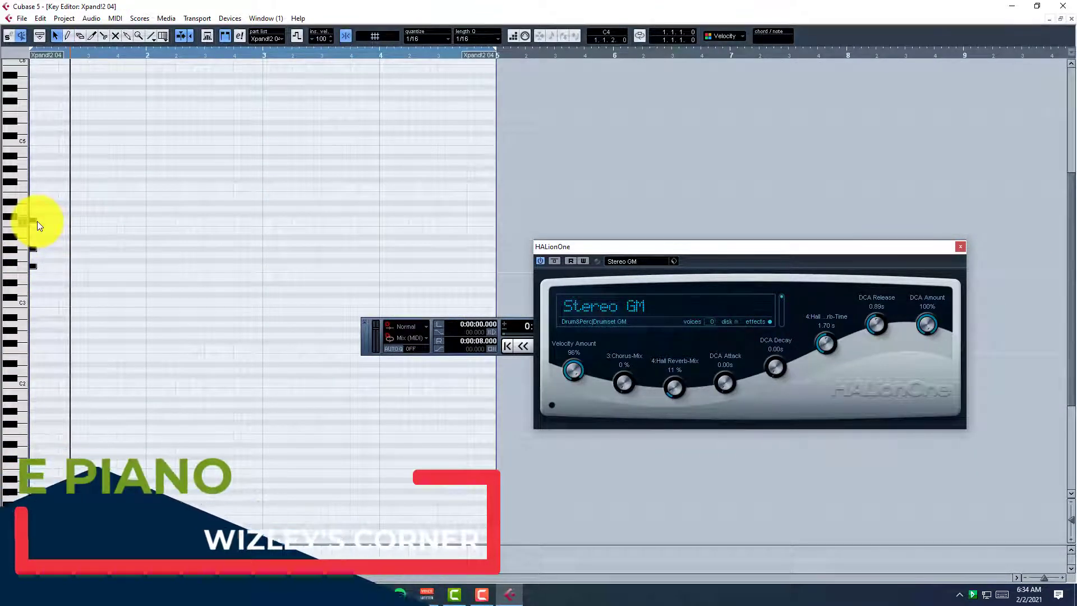
{"action": "left_click_drag", "start_coordinate": [37, 221], "coordinate": [145, 221]}
- Draw a C3, D#3 and G3 chord at bar 2 and lengthen its notes to fill the bar
{"action": "key", "text": "8"}
{"action": "left_click", "coordinate": [148, 301]}
{"action": "left_click", "coordinate": [148, 283]}
{"action": "left_click", "coordinate": [147, 256]}
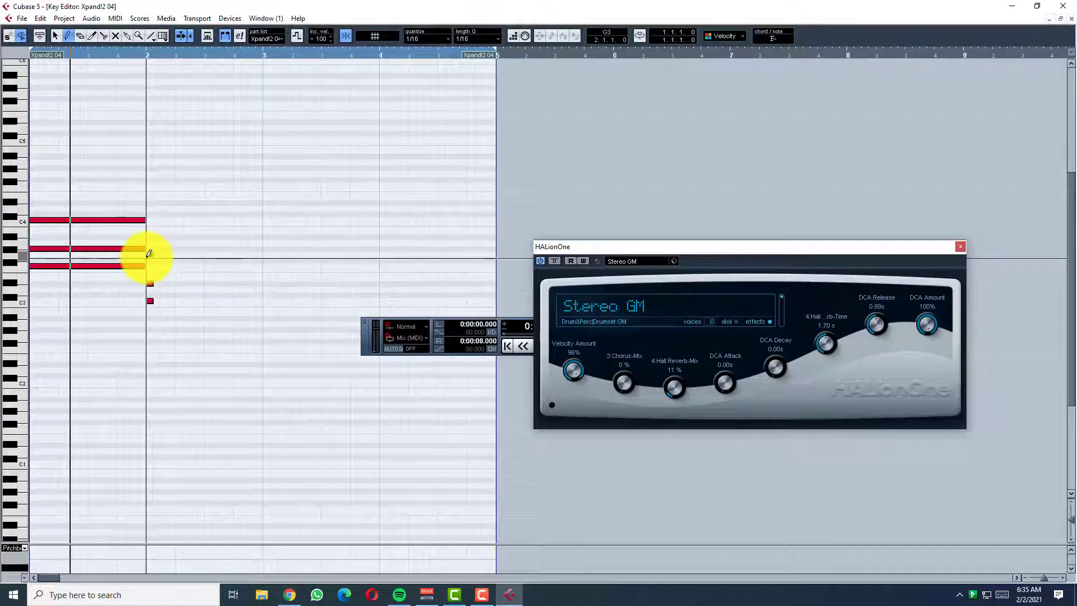
{"action": "right_click", "coordinate": [181, 253]}
{"action": "left_click", "coordinate": [164, 254]}
{"action": "left_click_drag", "start_coordinate": [153, 255], "coordinate": [263, 258]}
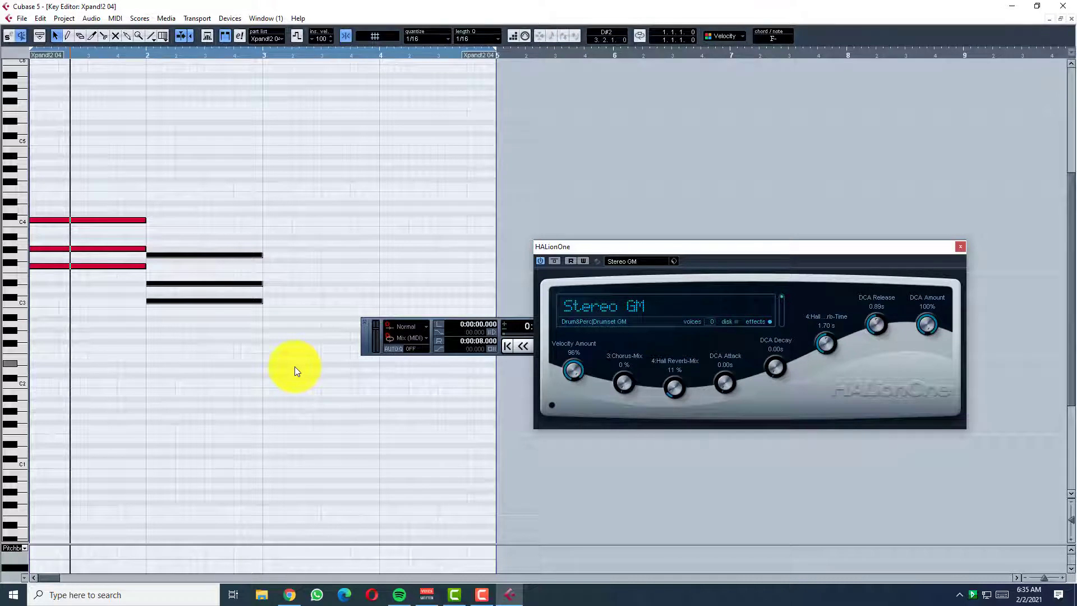
- Select both chords and copy them to start at bar 3, filling bars 3 and 4
{"action": "left_click_drag", "start_coordinate": [308, 344], "coordinate": [113, 147]}
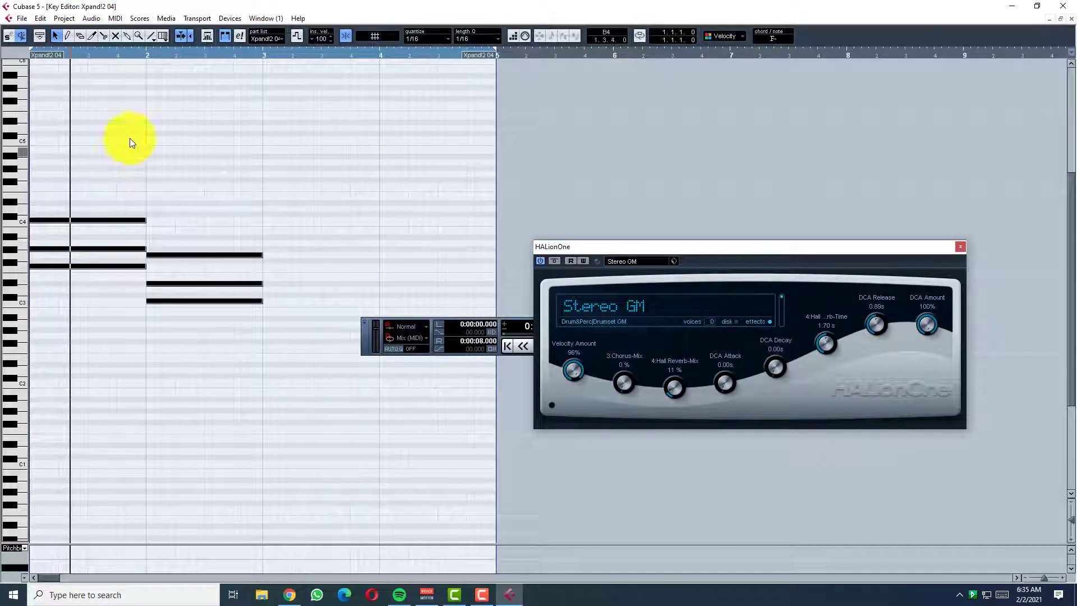
{"action": "left_click", "coordinate": [261, 51]}
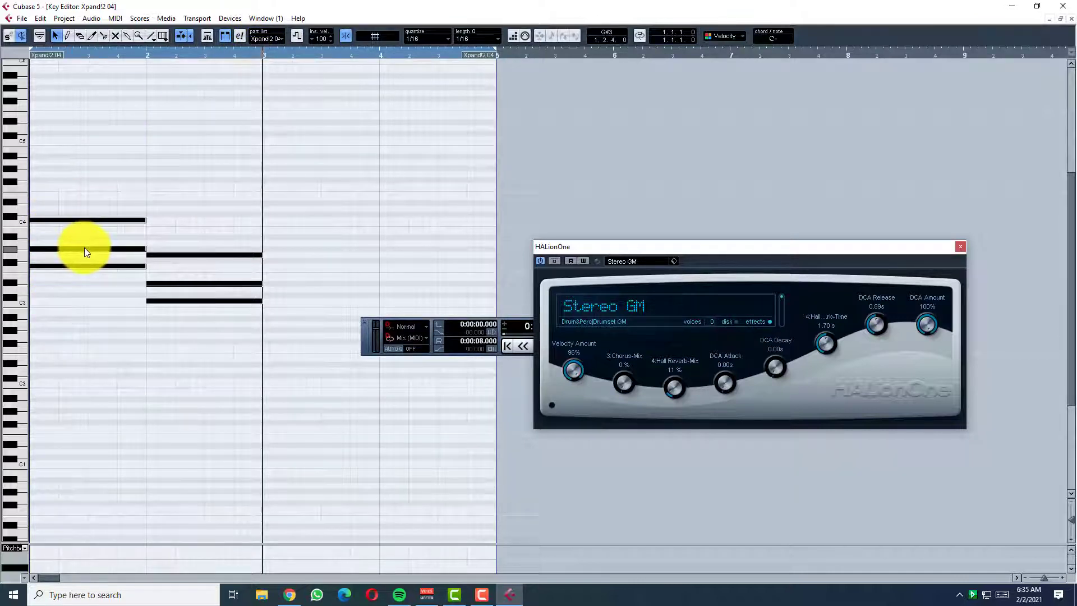
{"action": "key", "text": "ctrl+a"}
{"action": "key", "text": "ctrl+c"}
{"action": "key", "text": "ctrl+v"}
- Play back the four-bar loop from the start with the chords and close the Key Editor
{"action": "key", "text": "KP_Decimal"}
{"action": "key", "text": "space"}
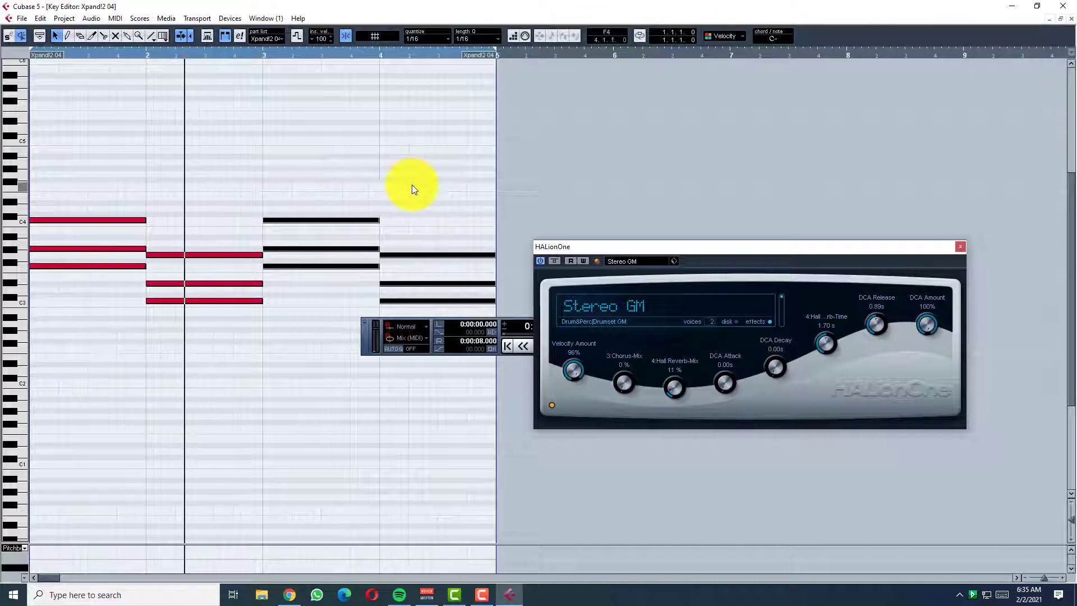
{"action": "left_click", "coordinate": [1068, 21]}
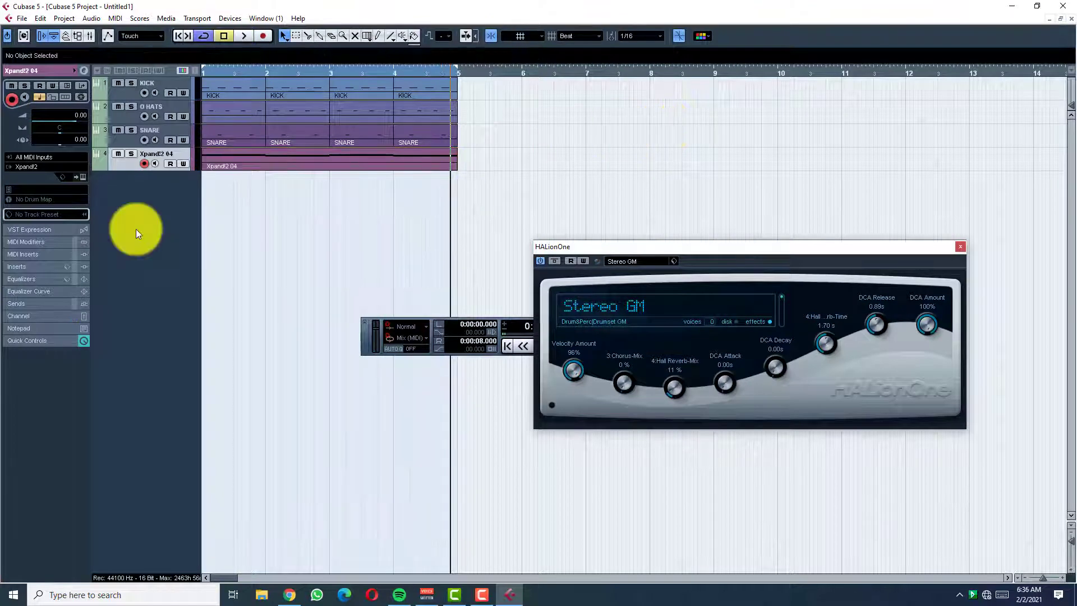
- Rename the fourth track E PIANO and replace its MIDI part's name as well
{"action": "right_click", "coordinate": [160, 152]}
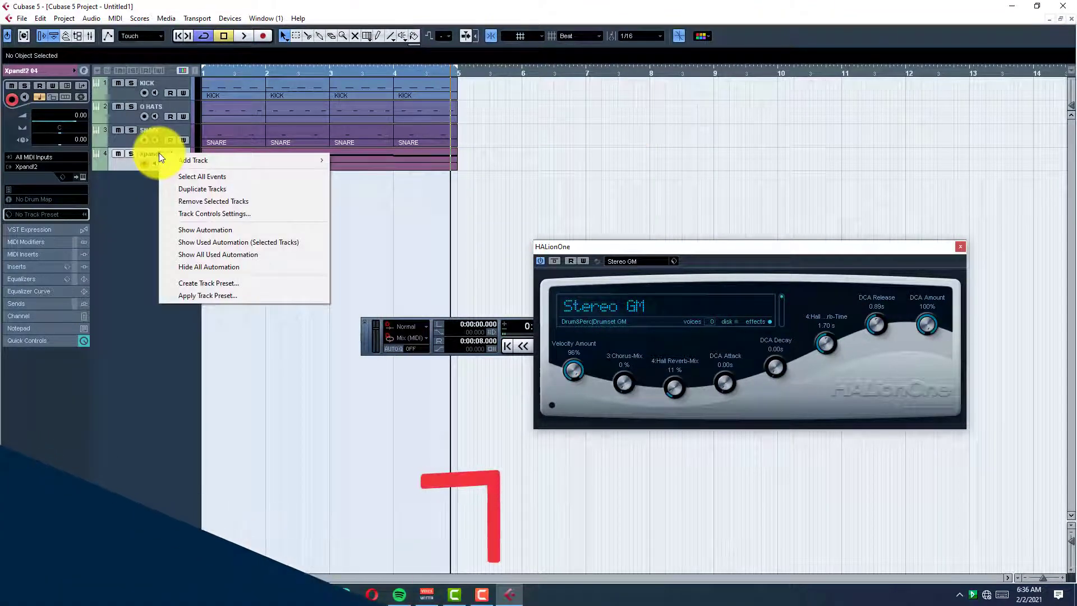
{"action": "double_click", "coordinate": [148, 156]}
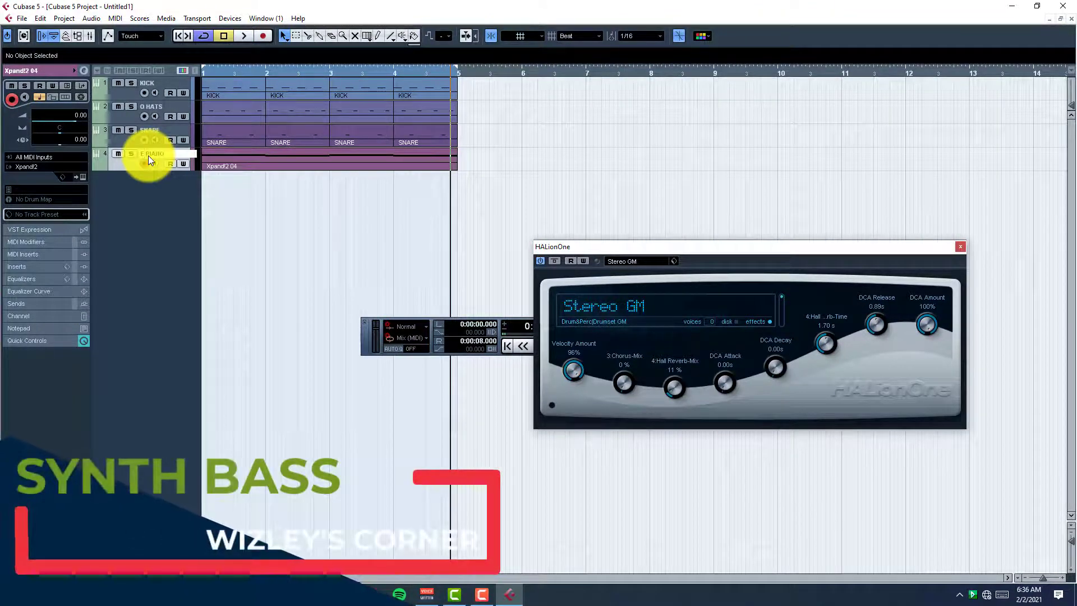
{"action": "left_click", "coordinate": [280, 163]}
{"action": "left_click", "coordinate": [26, 59]}
{"action": "key", "text": "ctrl+v"}
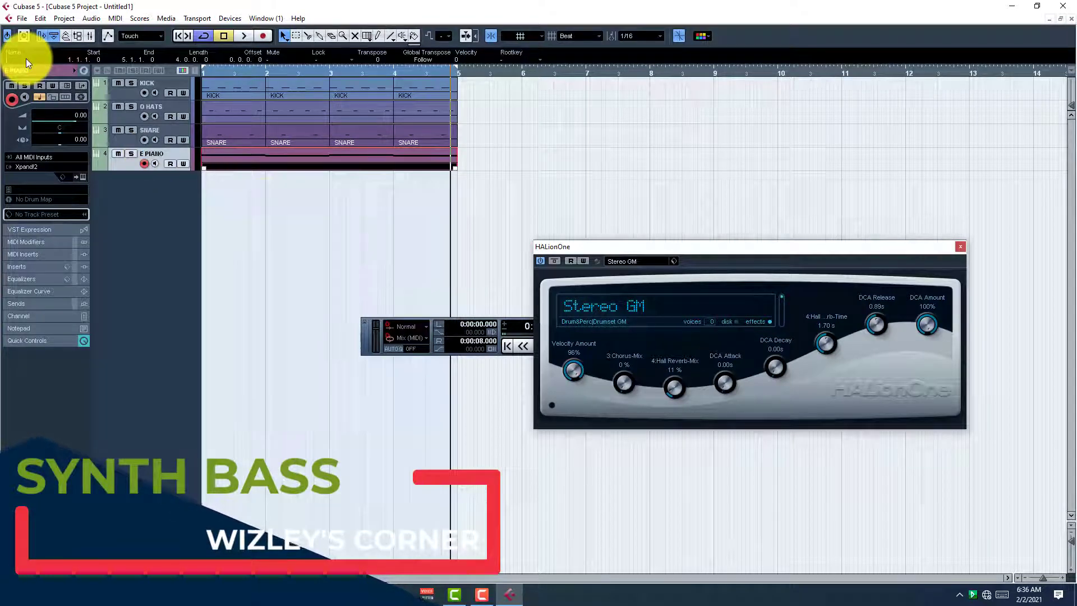
- Add one instrument track below the E PIANO track with Xpand!2 as its instrument
{"action": "left_click", "coordinate": [265, 204]}
{"action": "right_click", "coordinate": [136, 213]}
{"action": "left_click", "coordinate": [169, 233]}
{"action": "left_click", "coordinate": [297, 88]}
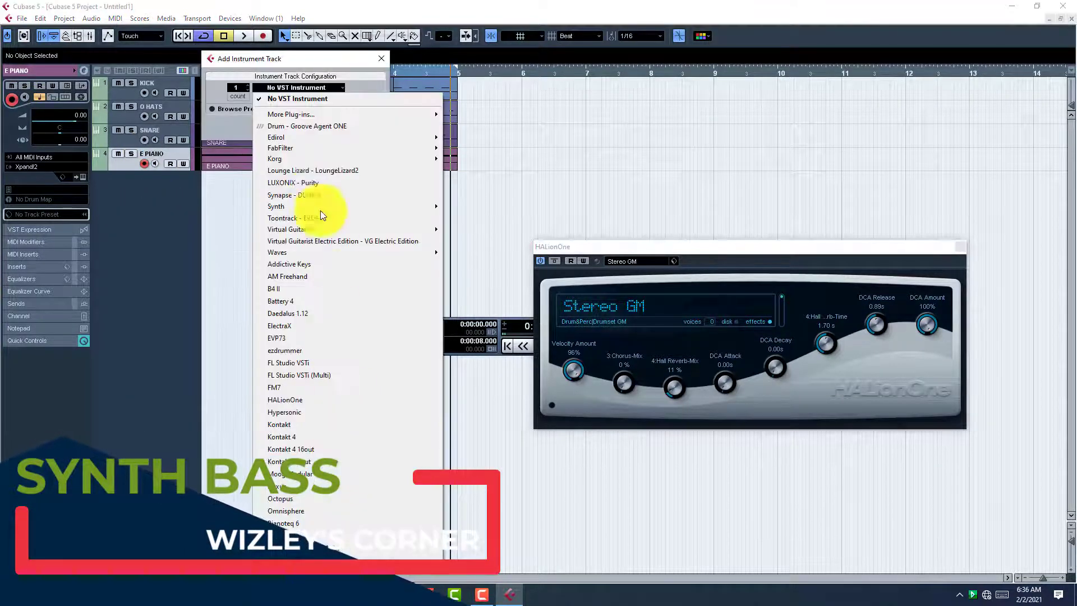
{"action": "mouse_move", "coordinate": [449, 119]}
{"action": "left_click", "coordinate": [466, 139]}
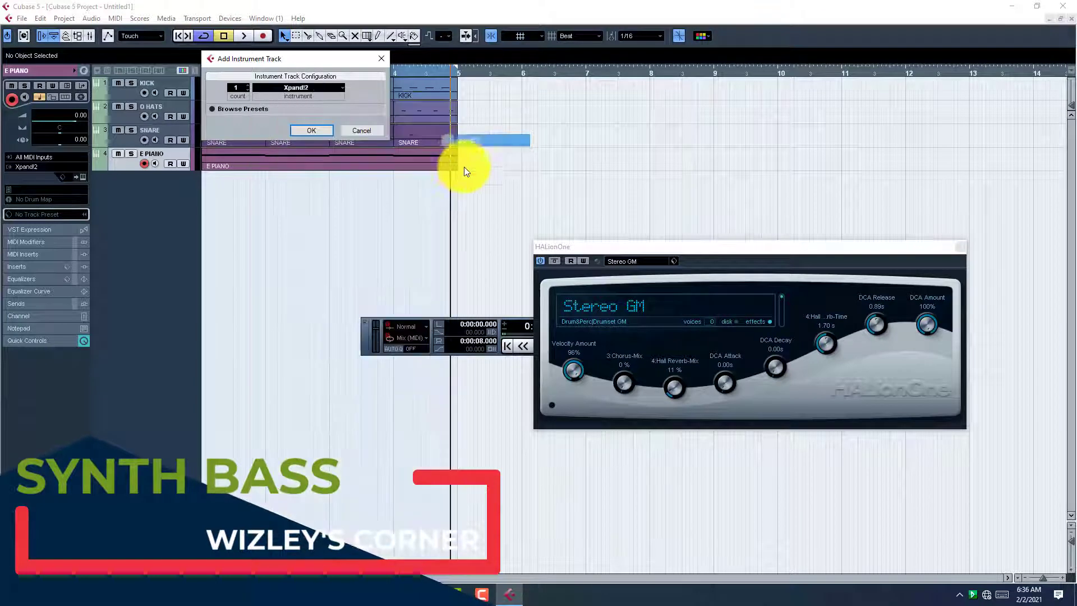
{"action": "key", "text": "Return"}
- Rename the new fifth track BASS and undo the MIDI part on it
{"action": "left_click", "coordinate": [168, 179]}
{"action": "type", "text": "BASS"}
{"action": "key", "text": "Return"}
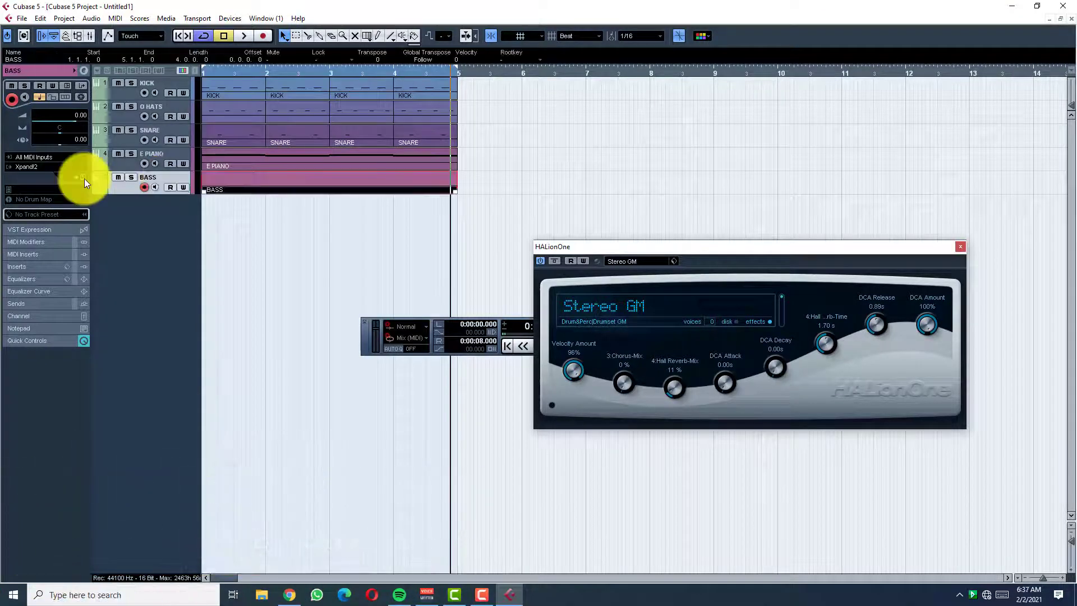
{"action": "key", "text": "ctrl+z"}
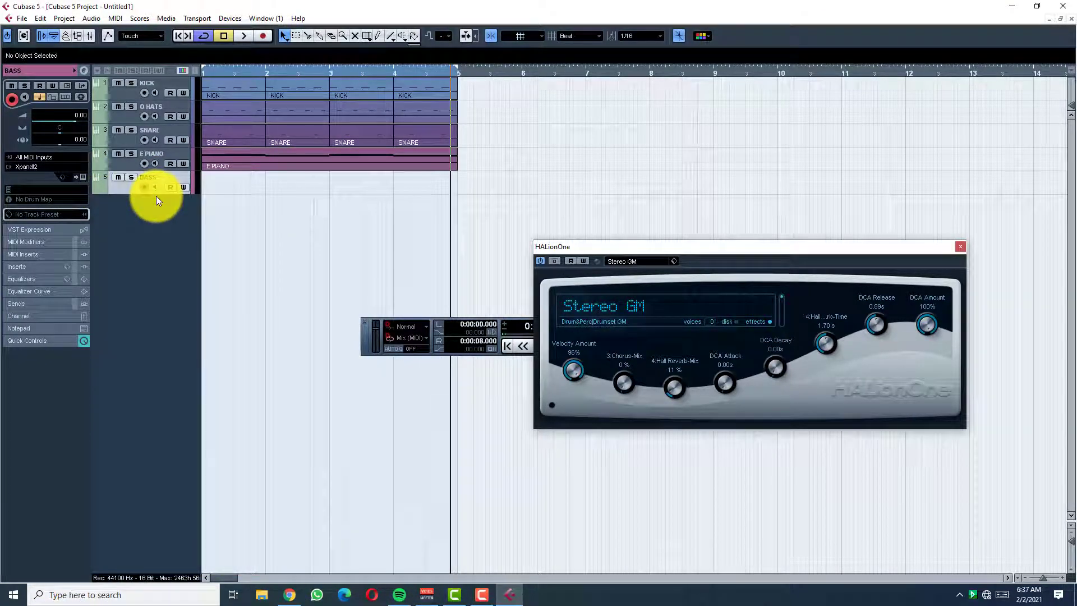
- Open the BASS track's Xpand!2 instrument and load the 10 Subsonic 2 preset from the 24 Synth Basses category
{"action": "left_click", "coordinate": [84, 177]}
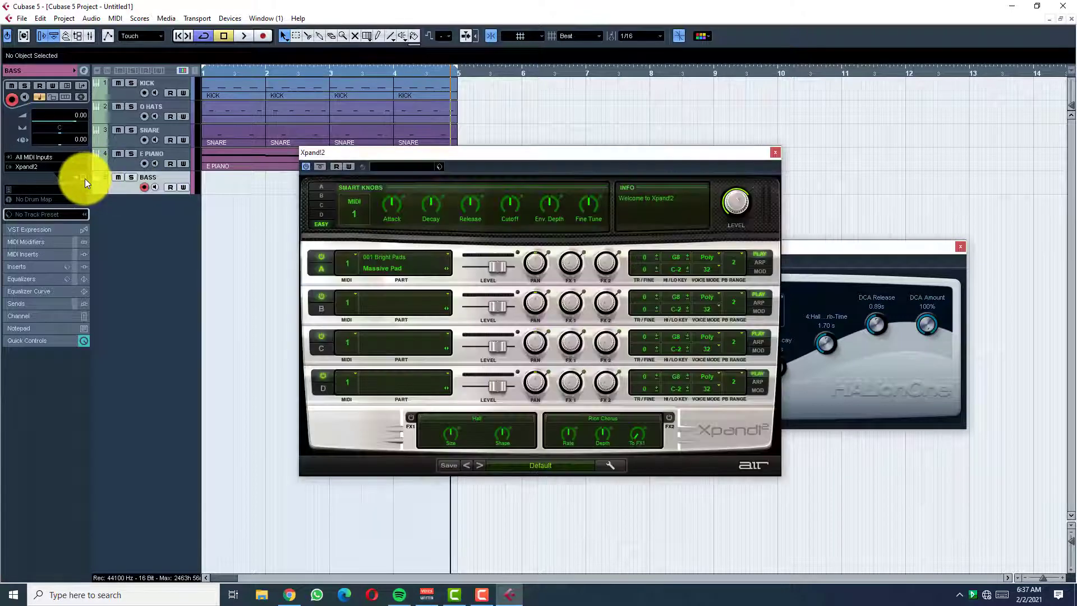
{"action": "left_click", "coordinate": [540, 465]}
{"action": "mouse_move", "coordinate": [524, 561]}
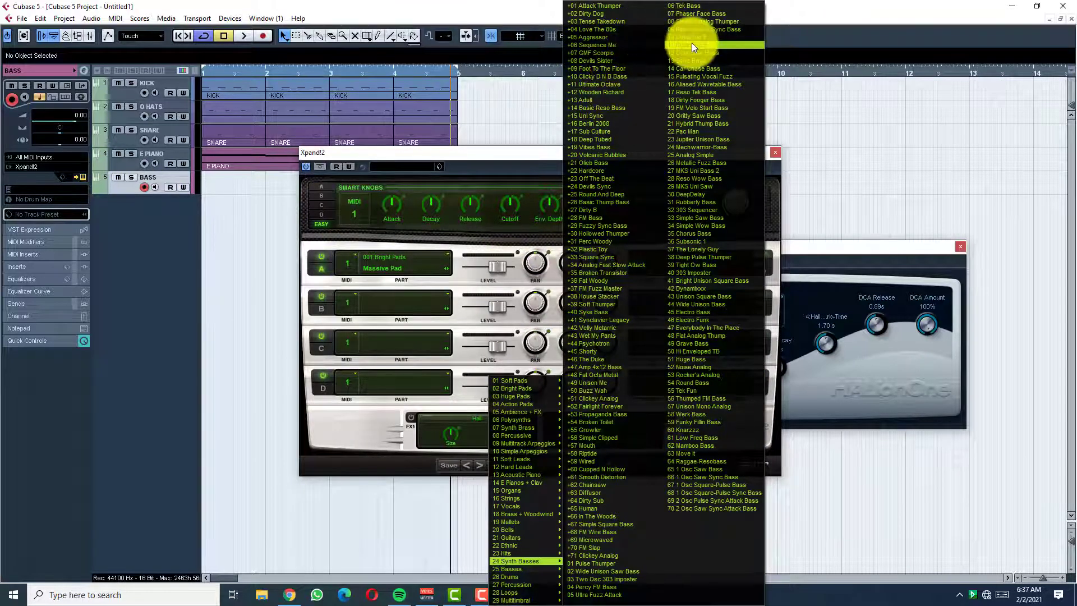
{"action": "left_click", "coordinate": [699, 46]}
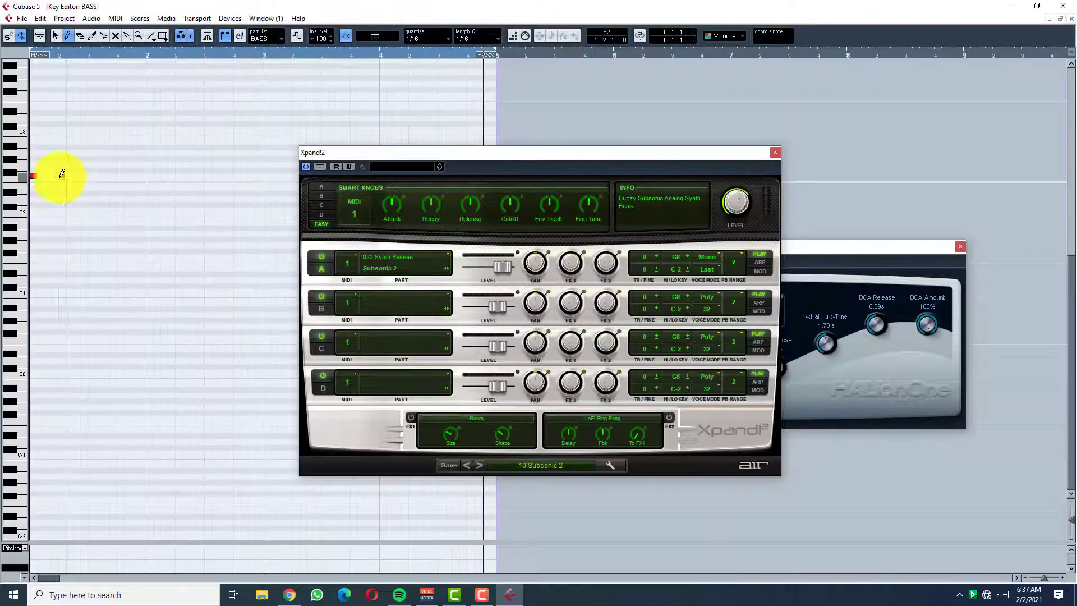
- Draw short F2 notes in bar 1 and four short C2 notes in bar 2 of the BASS part
{"action": "left_click", "coordinate": [91, 175]}
{"action": "left_click", "coordinate": [150, 210]}
{"action": "left_click", "coordinate": [179, 210]}
{"action": "left_click", "coordinate": [208, 211]}
{"action": "left_click", "coordinate": [222, 210]}
{"action": "key", "text": "1"}
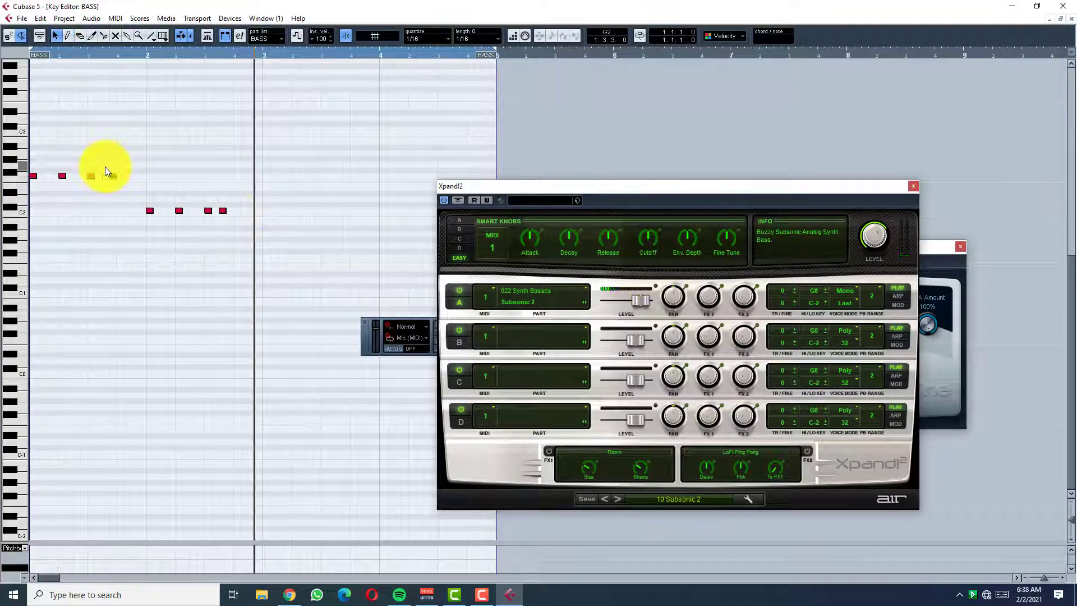
- Copy the last C2 note into the second half of bar 1 and shift the original in bar 2 a sixteenth later
{"action": "left_click_drag", "start_coordinate": [222, 210], "coordinate": [108, 212]}
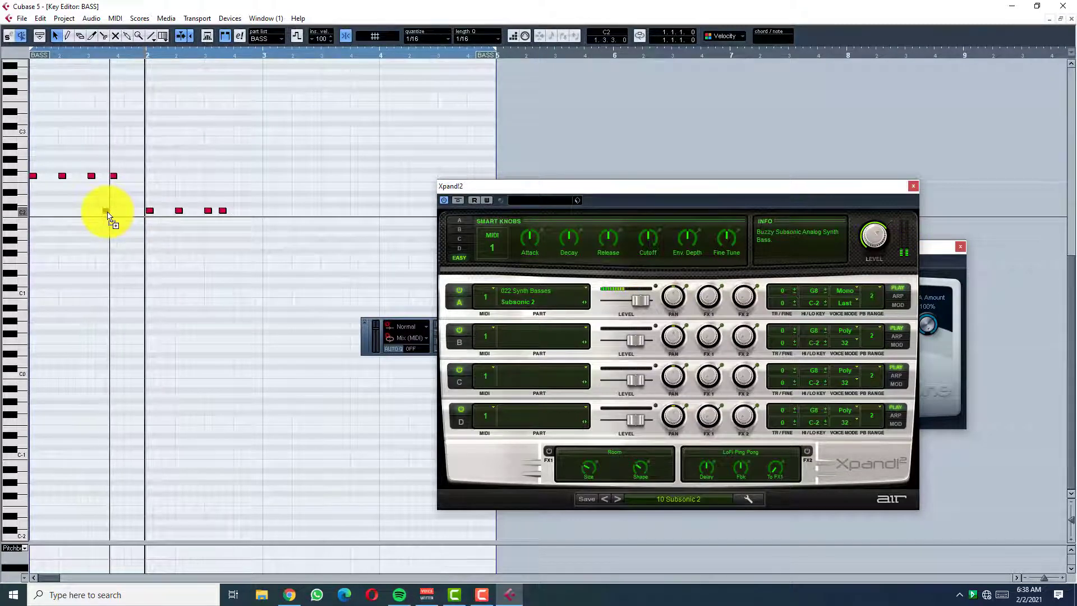
{"action": "left_click_drag", "start_coordinate": [223, 211], "coordinate": [231, 211]}
{"action": "left_click", "coordinate": [262, 195]}
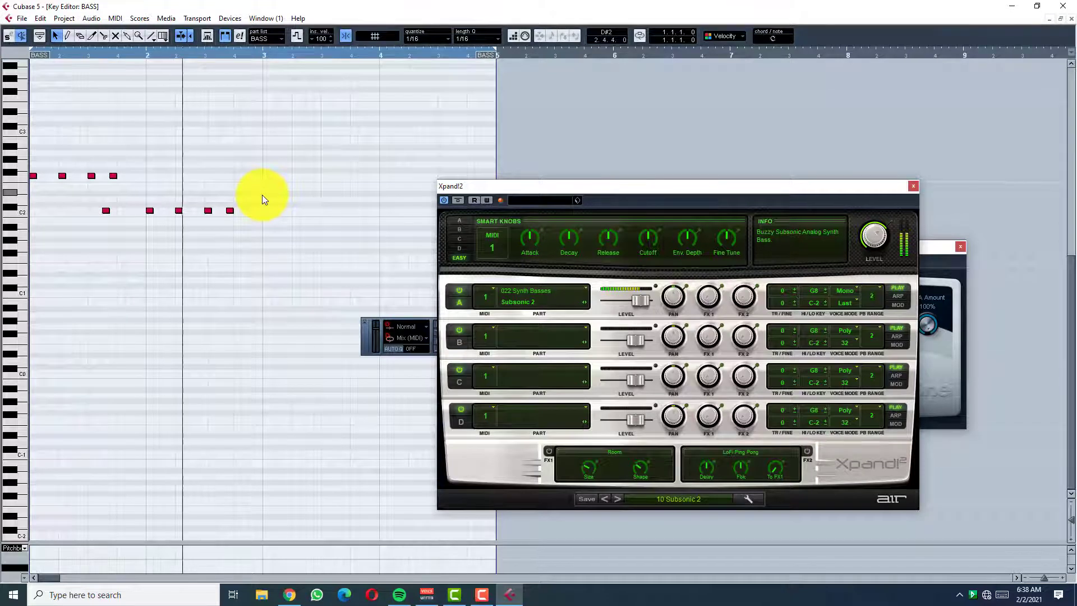
{"action": "key", "text": "space"}
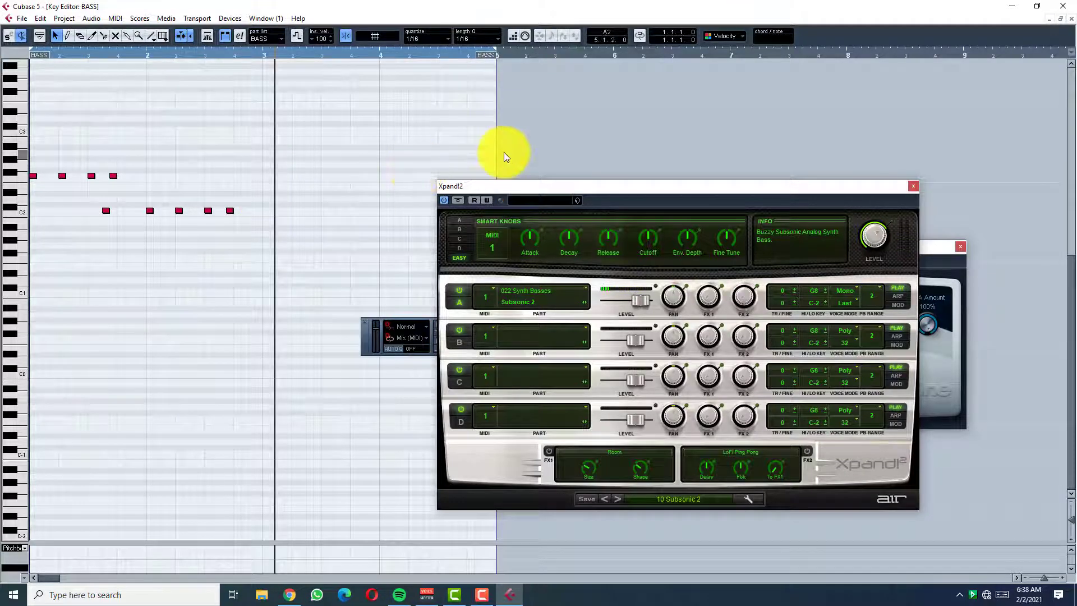
{"action": "left_click", "coordinate": [242, 251]}
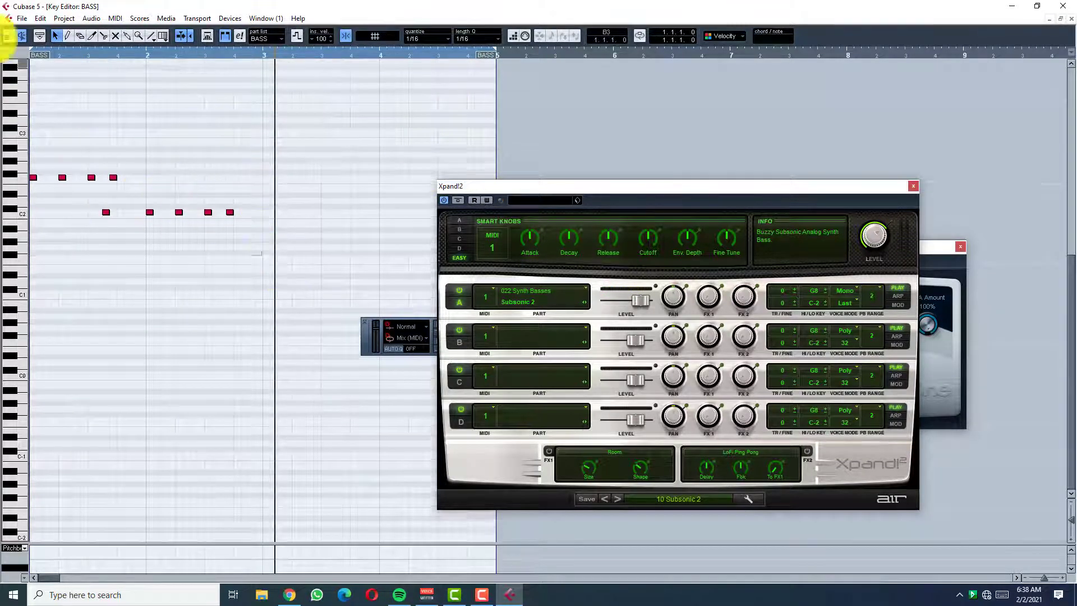
- Select all the bass notes in bars 1 and 2 and paste a copy starting at bar 3
{"action": "left_click", "coordinate": [263, 55]}
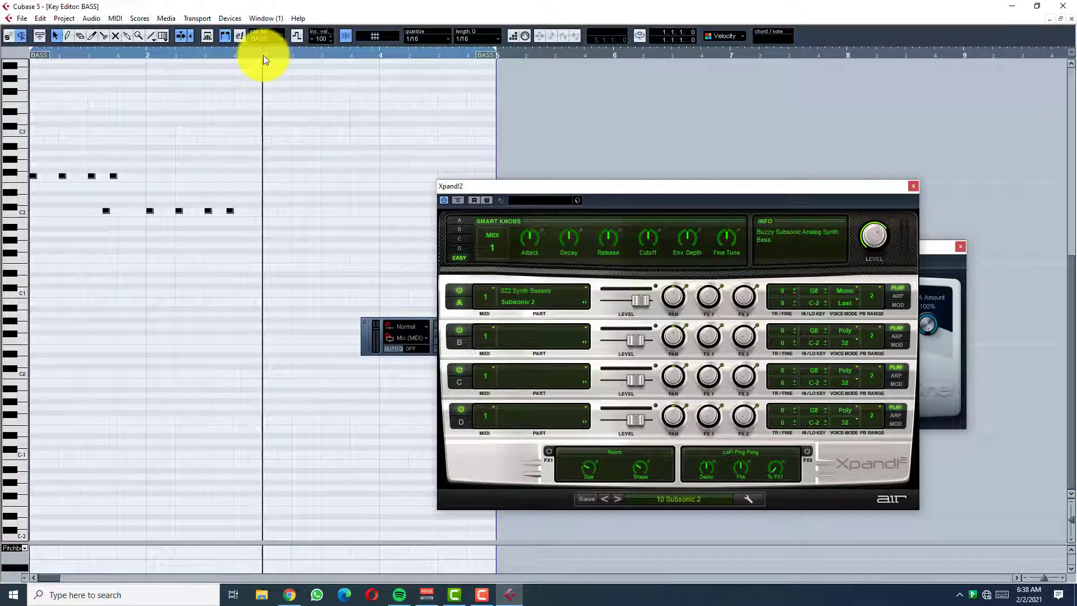
{"action": "left_click_drag", "start_coordinate": [281, 254], "coordinate": [22, 117]}
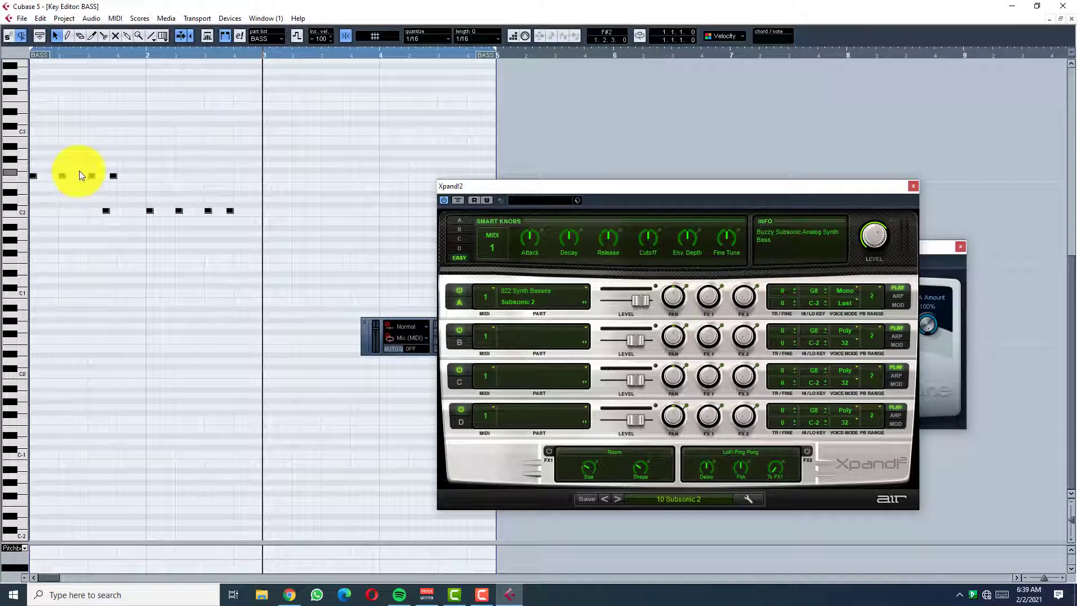
{"action": "key", "text": "ctrl+a"}
{"action": "key", "text": "ctrl+c"}
{"action": "key", "text": "ctrl+v"}
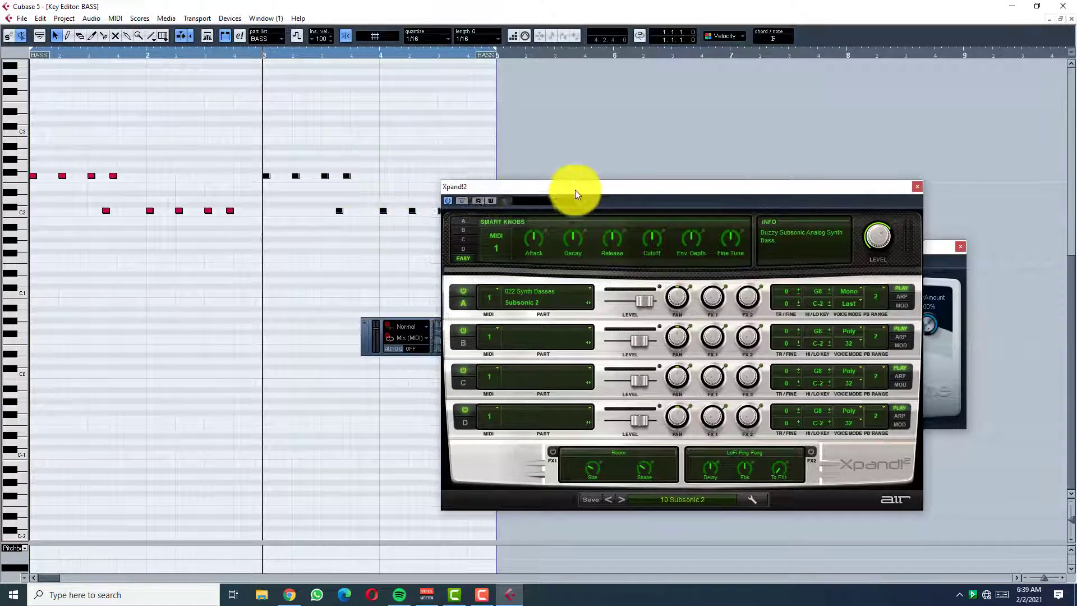
- Move the Xpand!2 window aside, return the song position to the start, and close the instrument and Key Editor windows
{"action": "left_click_drag", "start_coordinate": [524, 191], "coordinate": [658, 189]}
{"action": "left_click", "coordinate": [458, 189]}
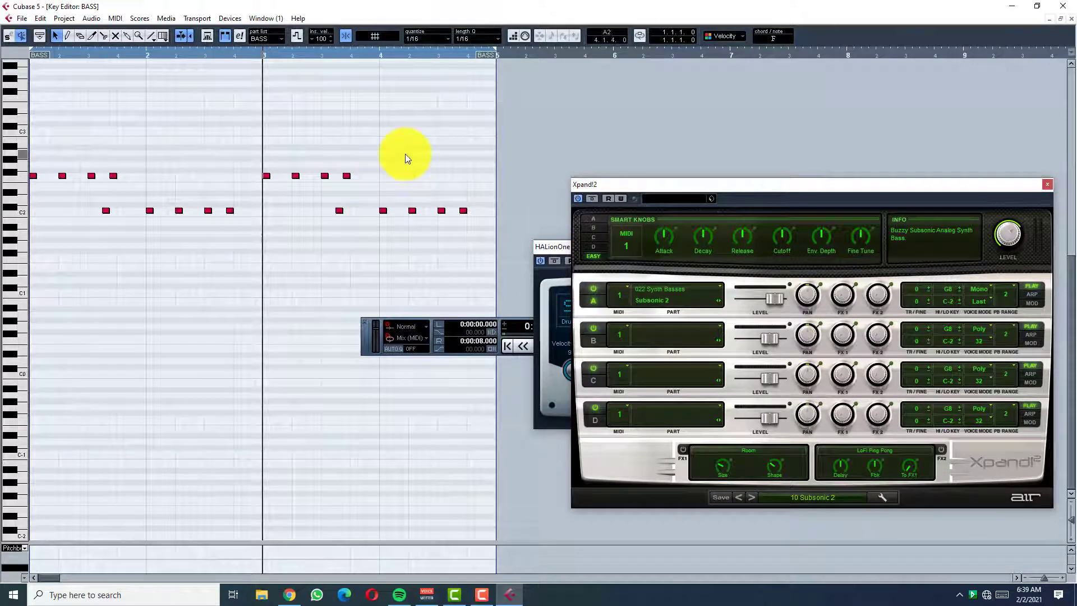
{"action": "key", "text": "KP_Decimal"}
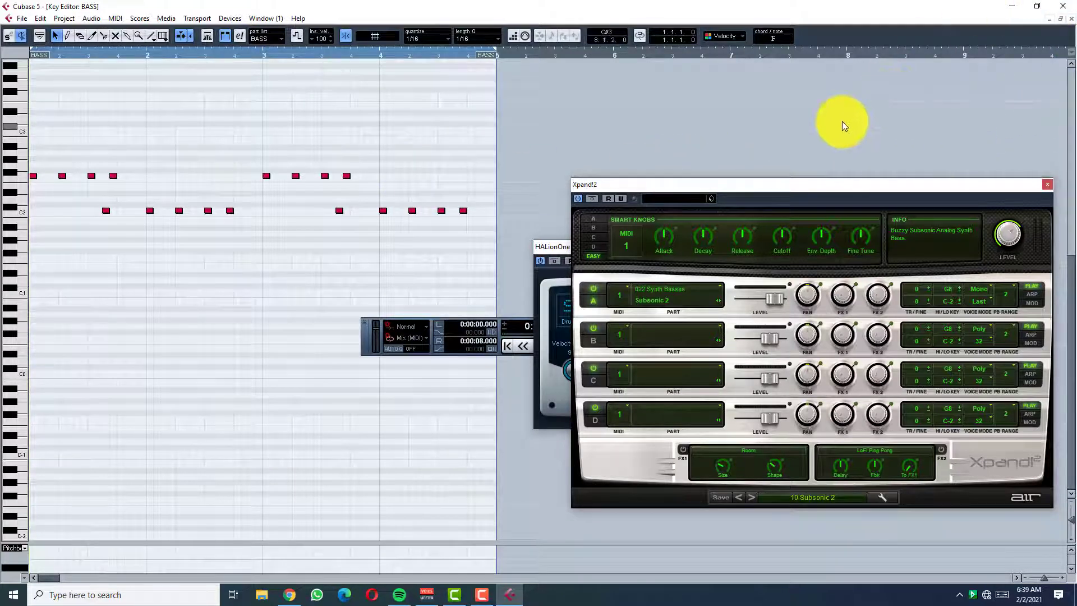
{"action": "left_click_drag", "start_coordinate": [1002, 184], "coordinate": [909, 204]}
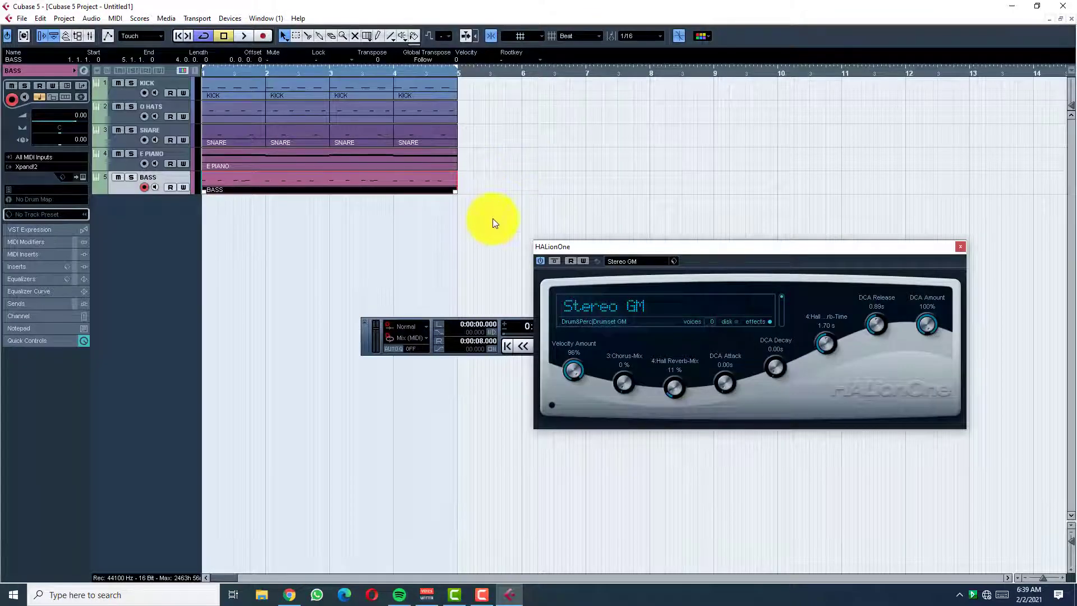
- Select the four-bar parts on all five tracks and duplicate them repeatedly until the arrangement reaches bar 29
{"action": "left_click_drag", "start_coordinate": [492, 219], "coordinate": [222, 68]}
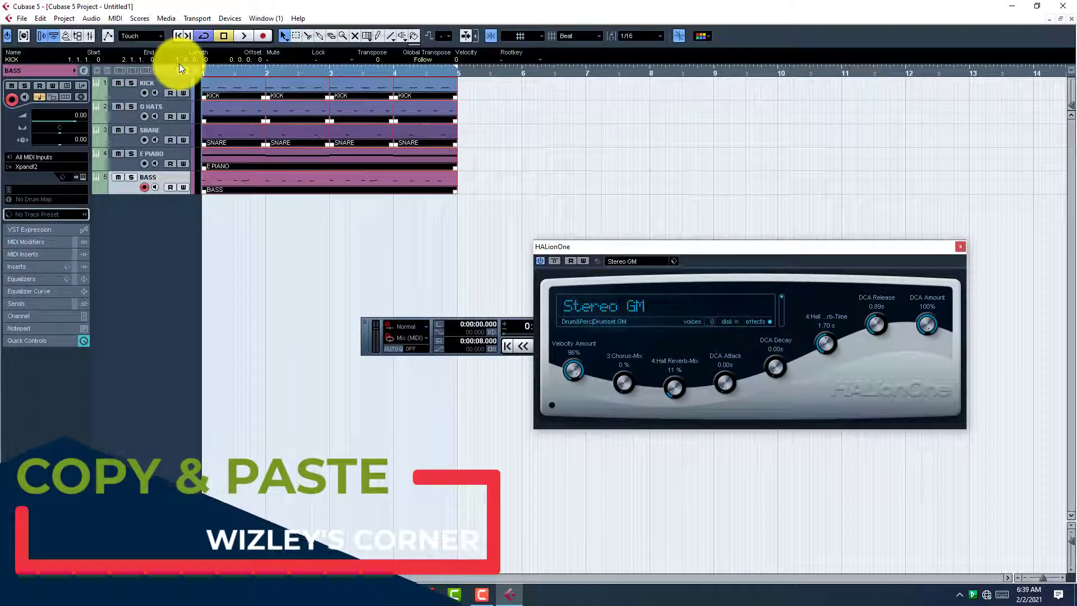
{"action": "key", "text": "ctrl+d"}
{"action": "key", "text": "ctrl+d"}
{"action": "key", "text": "ctrl+d"}
{"action": "key", "text": "ctrl+d"}
{"action": "key", "text": "ctrl+d"}
{"action": "key", "text": "g"}
{"action": "key", "text": "g"}
{"action": "key", "text": "g"}
{"action": "key", "text": "g"}
{"action": "key", "text": "g"}
{"action": "key", "text": "g"}
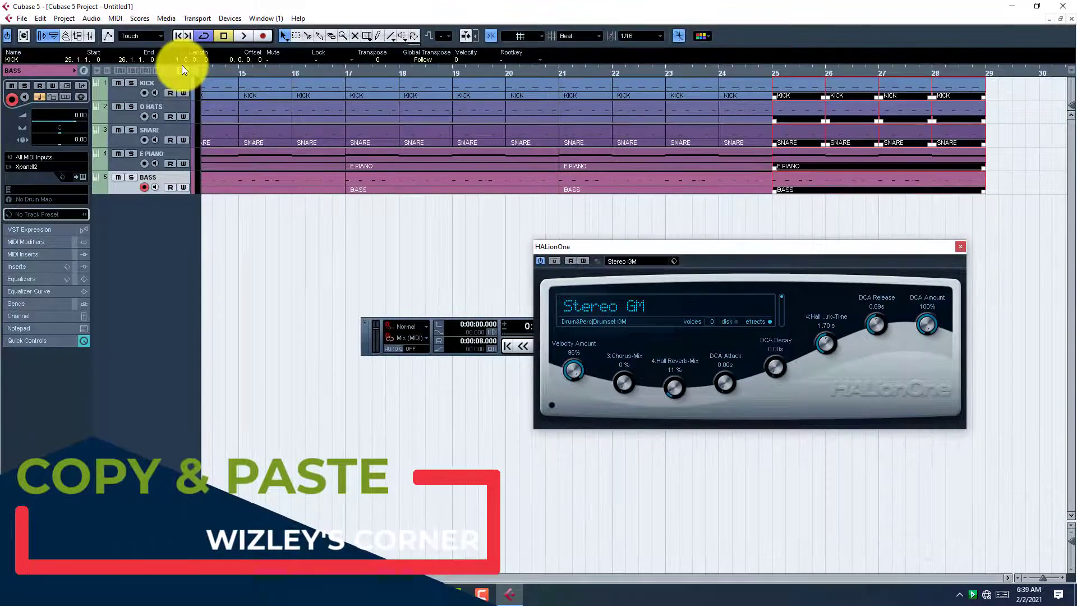
{"action": "key", "text": "g"}
{"action": "left_click", "coordinate": [351, 123]}
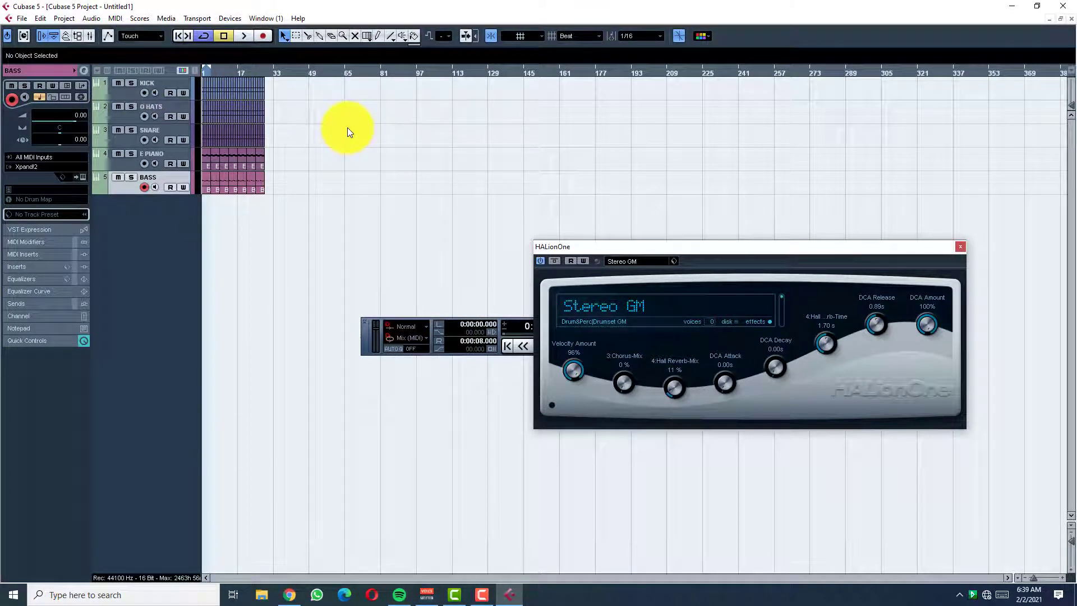
- Set the loop range to span all parts of the arrangement and start playback
{"action": "key", "text": "ctrl+a"}
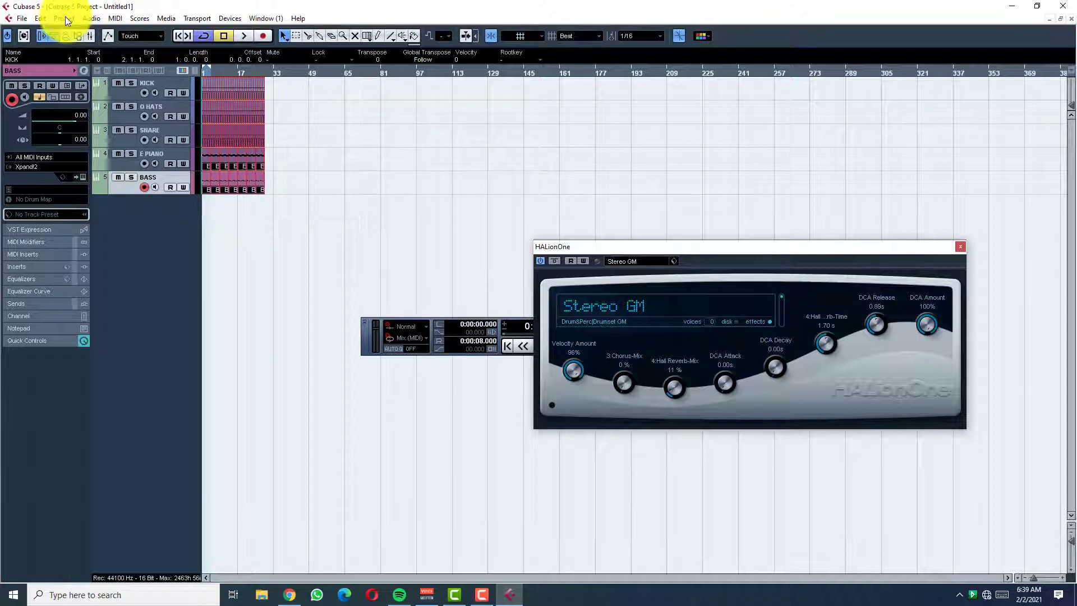
{"action": "key", "text": "p"}
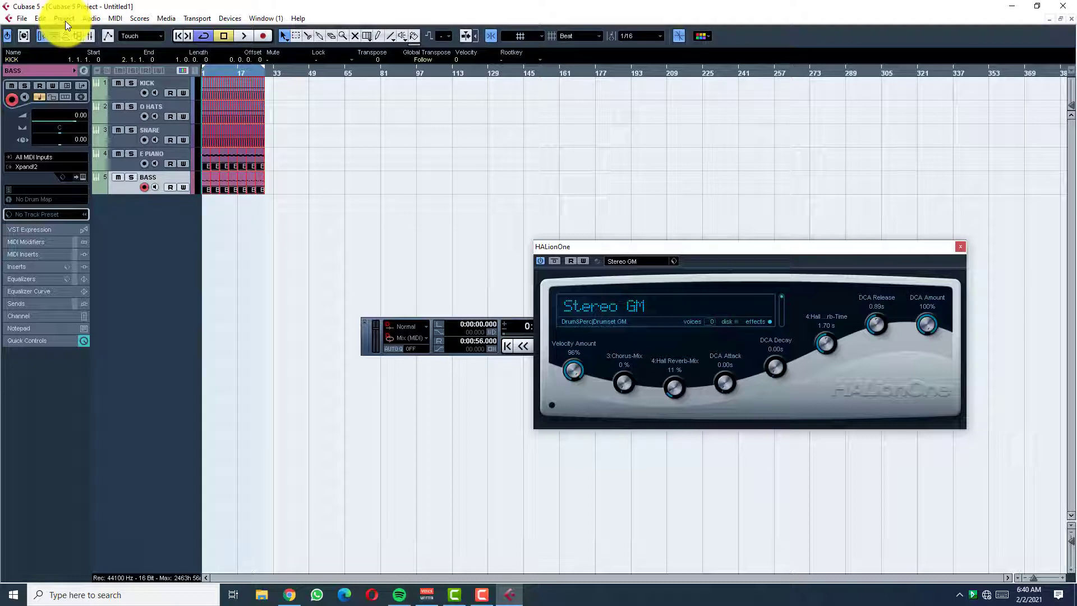
{"action": "key", "text": "space"}
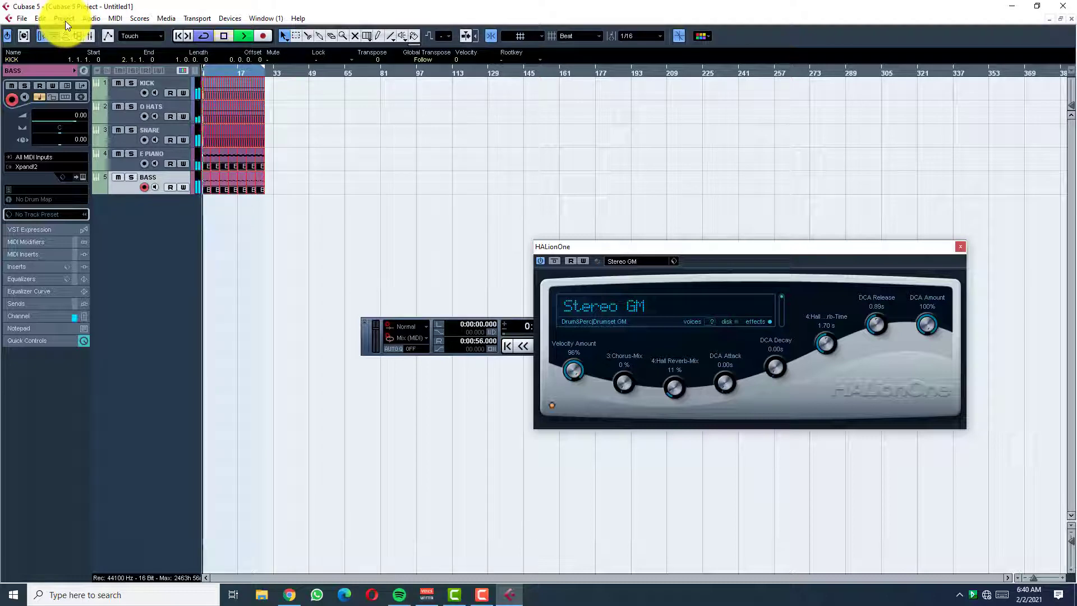
- Lower the BASS track's volume to -4.27 during playback, check the E PIANO track's level, and stop playback
{"action": "left_click", "coordinate": [71, 119]}
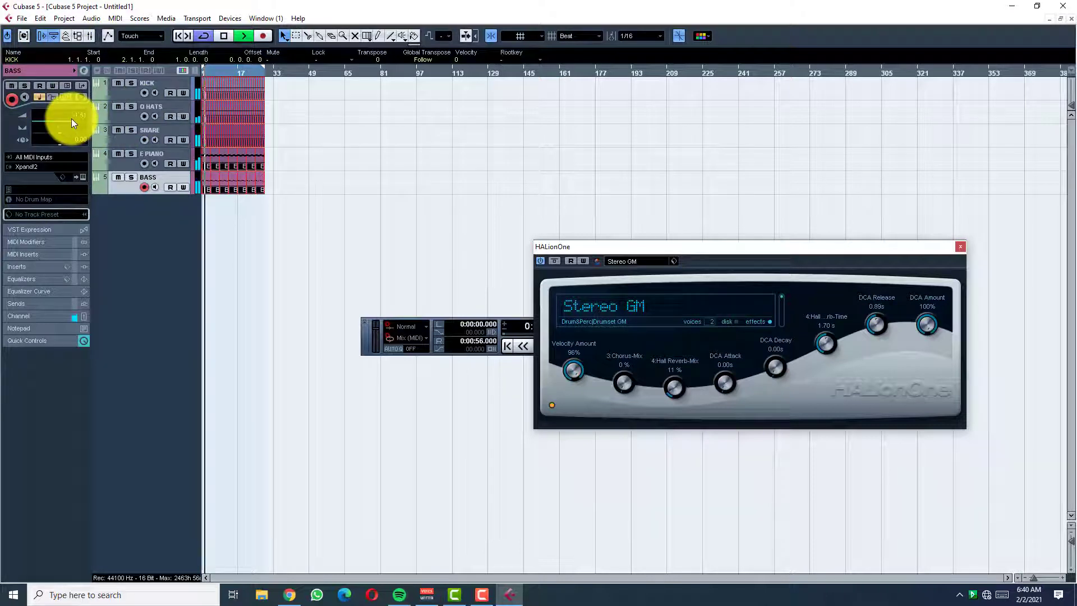
{"action": "scroll", "coordinate": [72, 119], "scroll_direction": "down", "scroll_amount": 3}
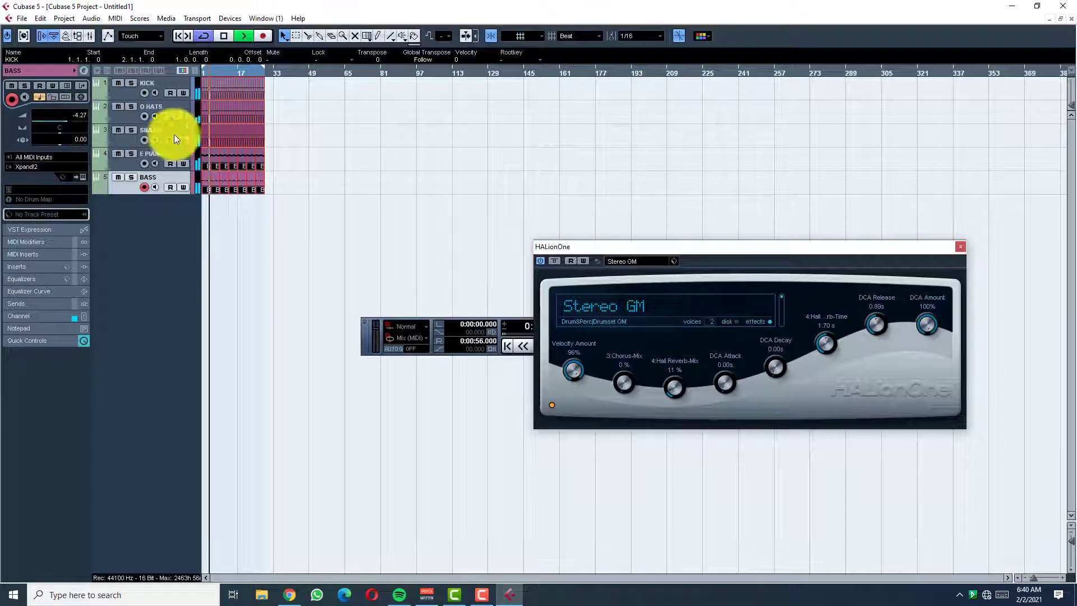
{"action": "left_click", "coordinate": [153, 152]}
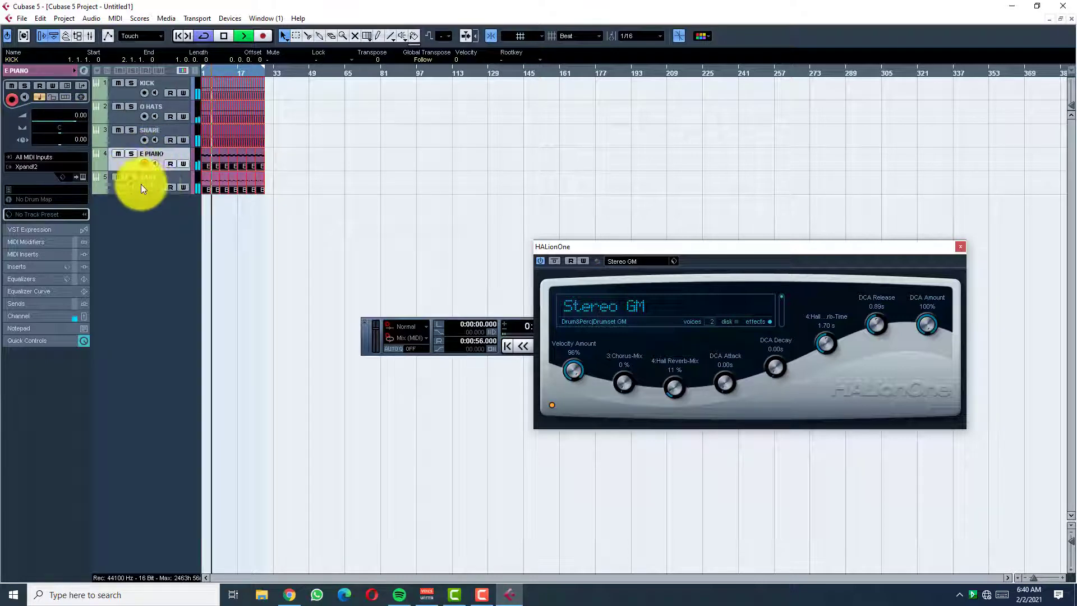
{"action": "left_click", "coordinate": [170, 180]}
{"action": "key", "text": "space"}
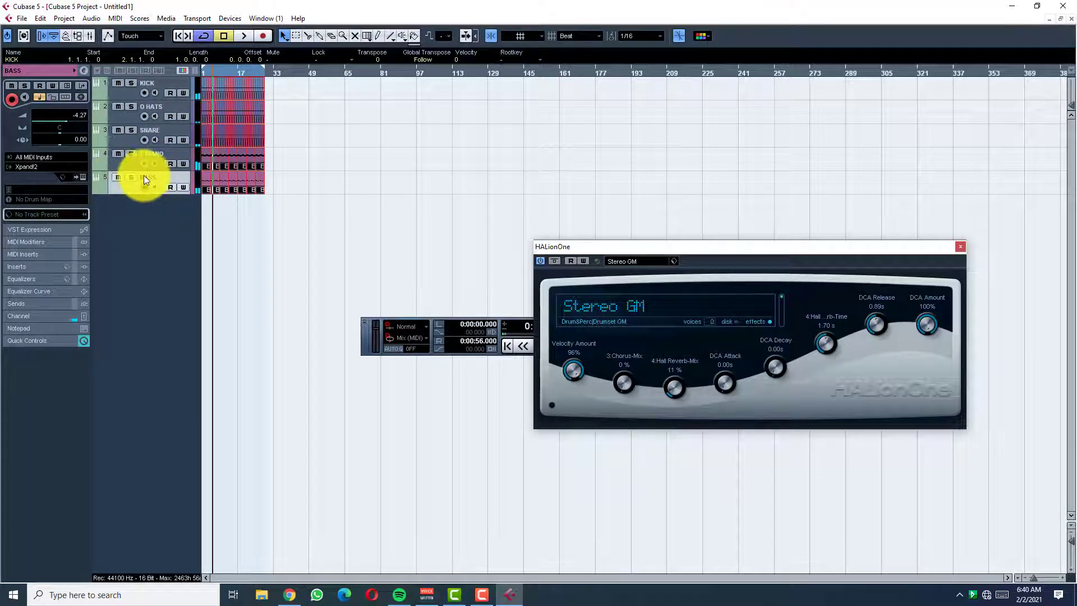
- Open the BASS channel settings and shape its equalizer with a -4.4 dB low shelf at 23 Hz and shallow midrange dips
{"action": "left_click", "coordinate": [84, 71]}
{"action": "left_click_drag", "start_coordinate": [285, 220], "coordinate": [347, 242]}
{"action": "left_click_drag", "start_coordinate": [470, 227], "coordinate": [450, 237]}
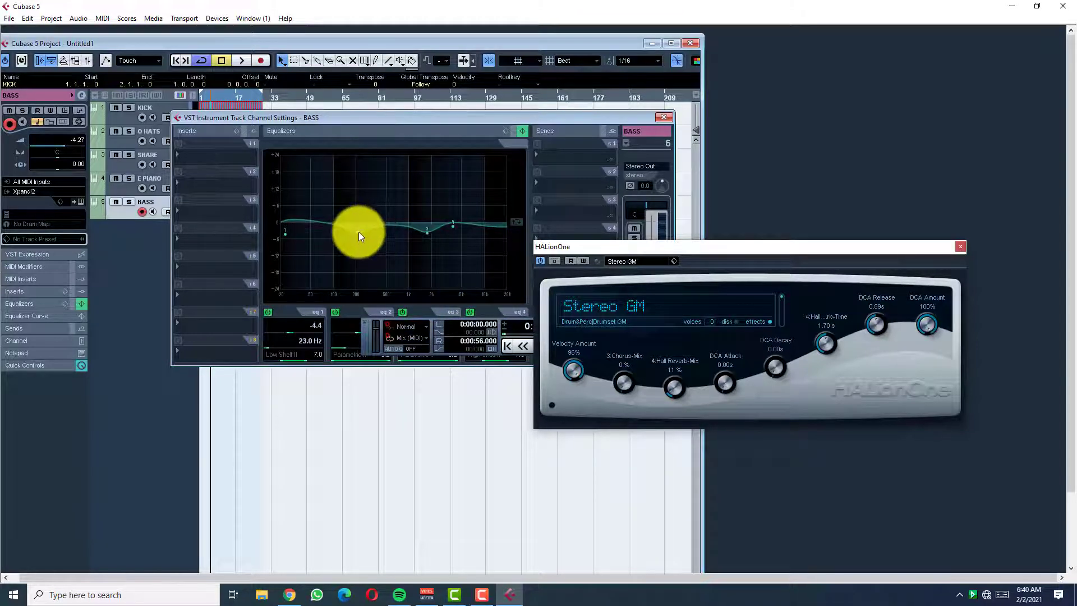
{"action": "left_click", "coordinate": [657, 117]}
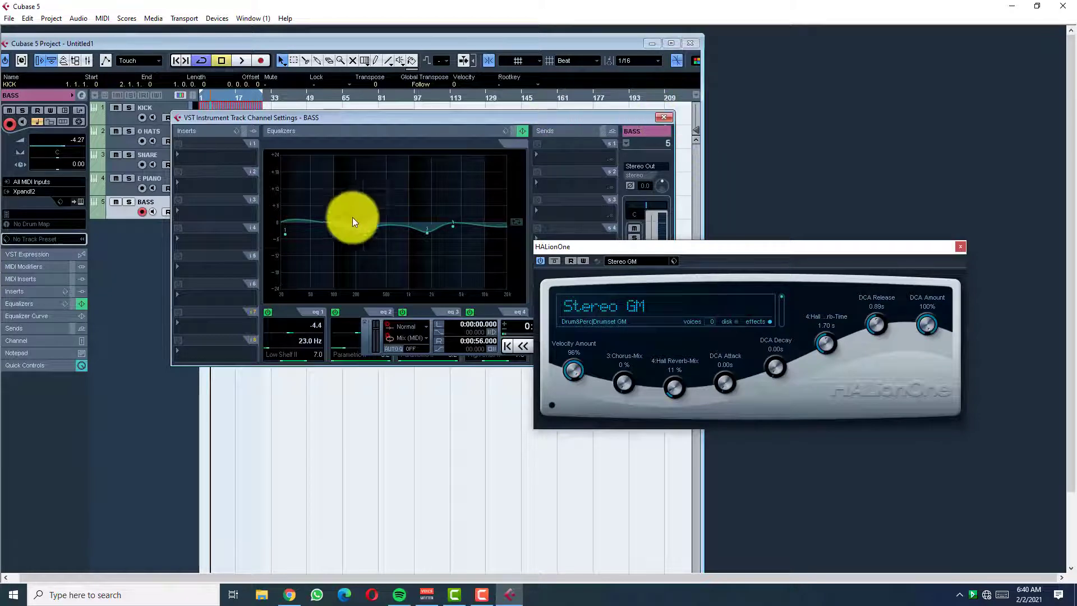
- Insert PingPongDelay in the BASS channel's third insert slot and set its delay to 1/4
{"action": "left_click", "coordinate": [211, 208]}
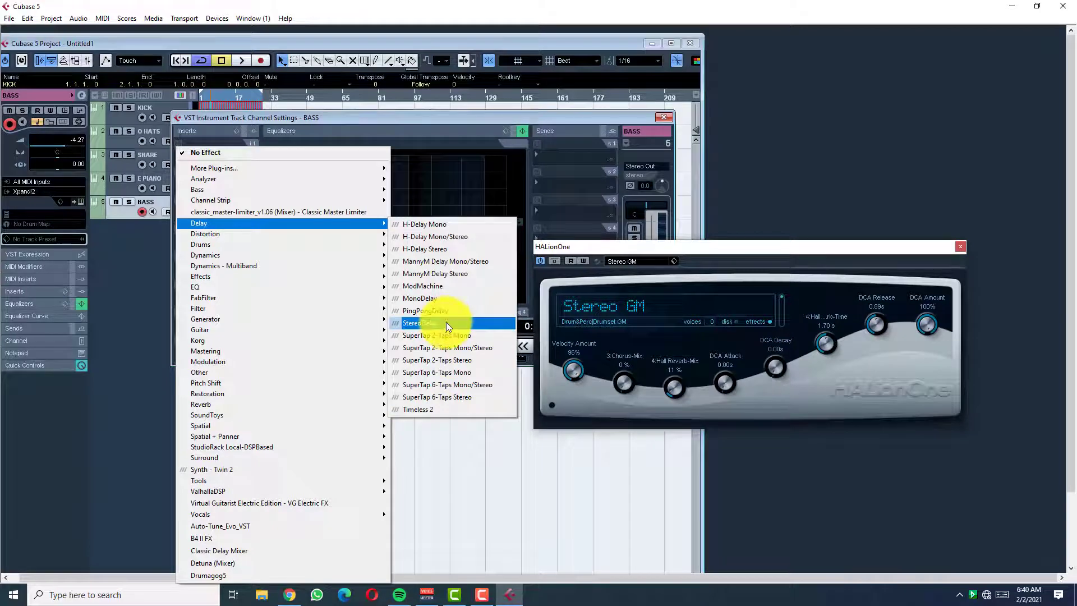
{"action": "left_click", "coordinate": [457, 312]}
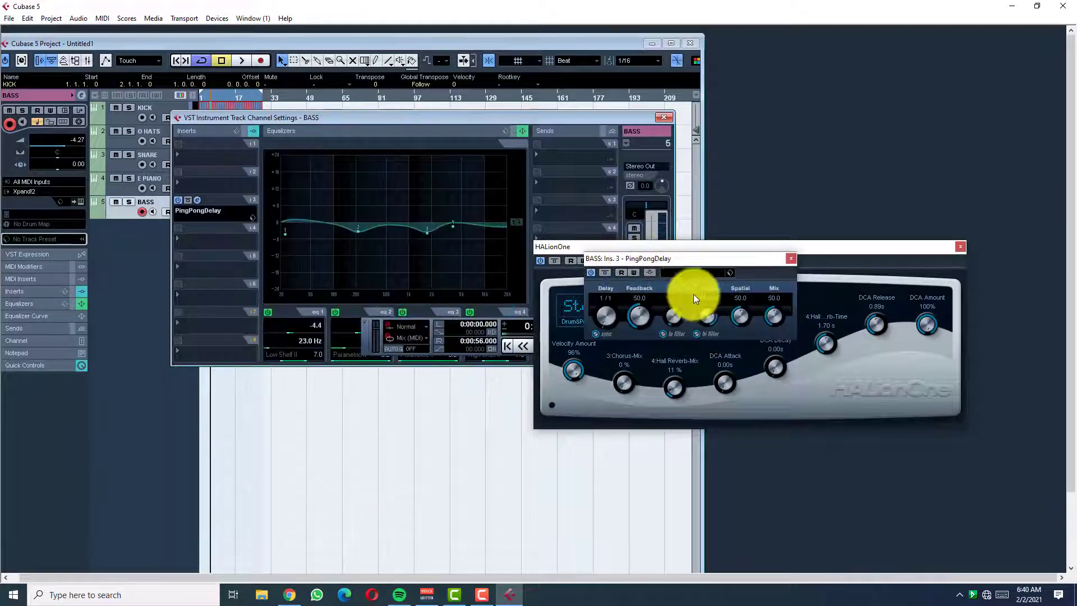
{"action": "left_click", "coordinate": [605, 298]}
{"action": "left_click", "coordinate": [638, 337]}
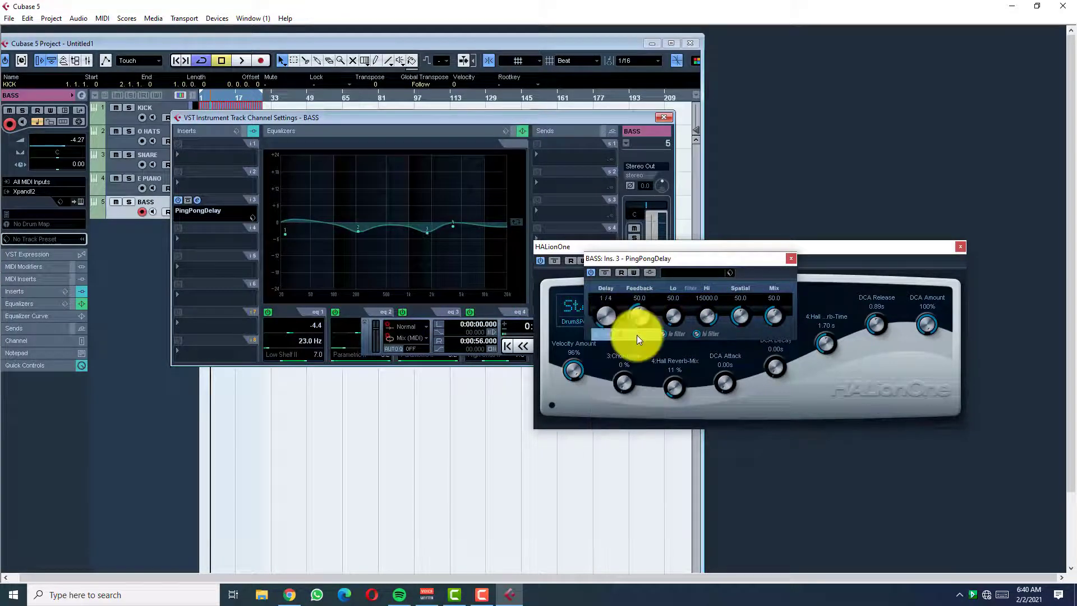
- Set the PingPongDelay to a 1/8 delay and a mix of about 18 during playback, and close its window
{"action": "key", "text": "space"}
{"action": "left_click_drag", "start_coordinate": [791, 319], "coordinate": [766, 327]}
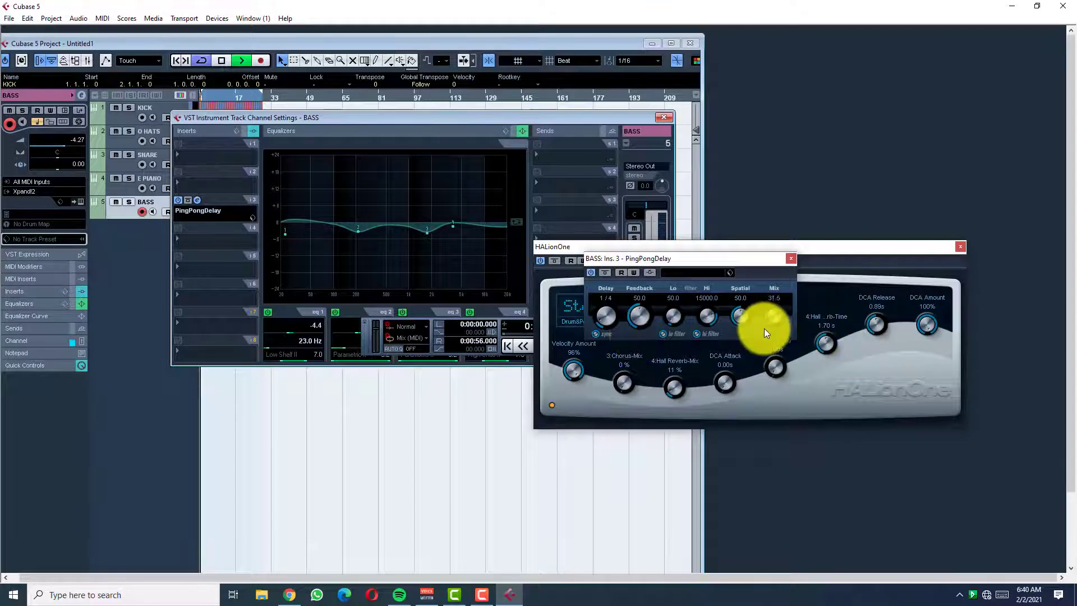
{"action": "left_click", "coordinate": [603, 303]}
{"action": "left_click", "coordinate": [616, 337]}
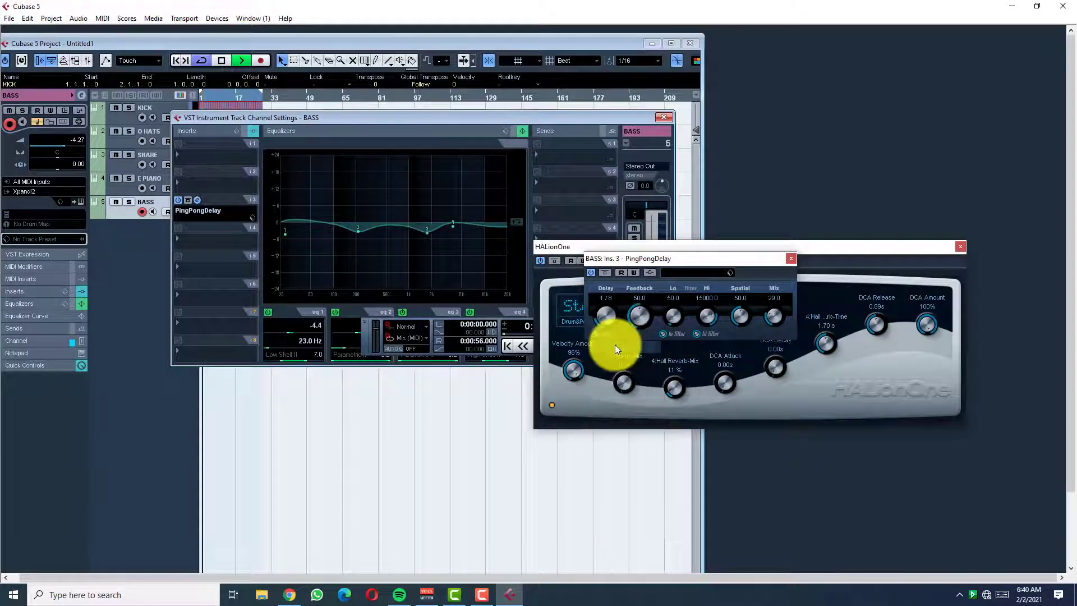
{"action": "left_click_drag", "start_coordinate": [774, 319], "coordinate": [770, 326]}
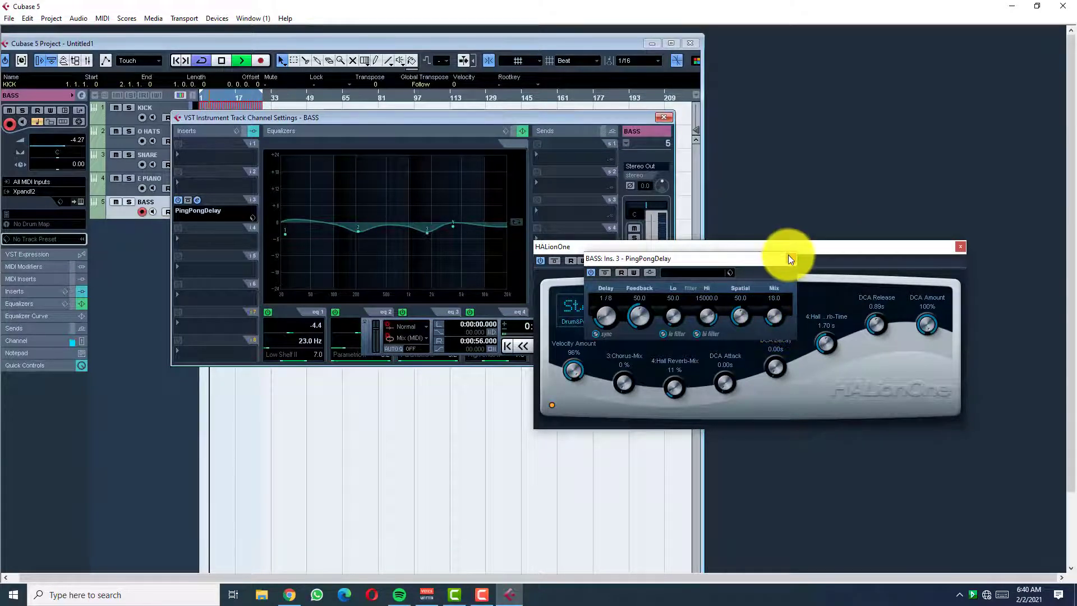
{"action": "left_click", "coordinate": [788, 256]}
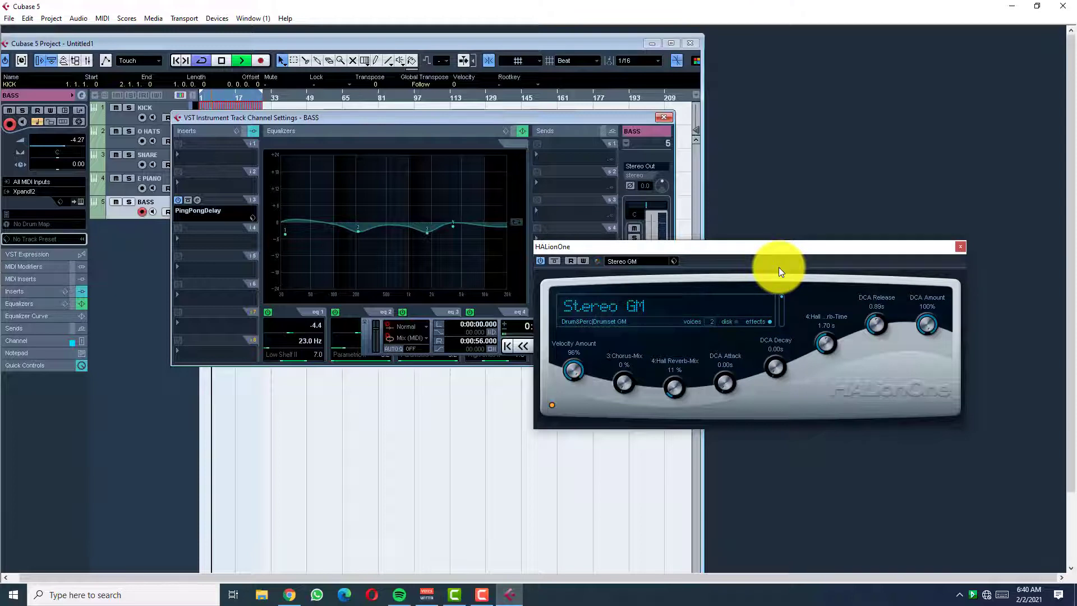
{"action": "left_click_drag", "start_coordinate": [816, 251], "coordinate": [564, 255]}
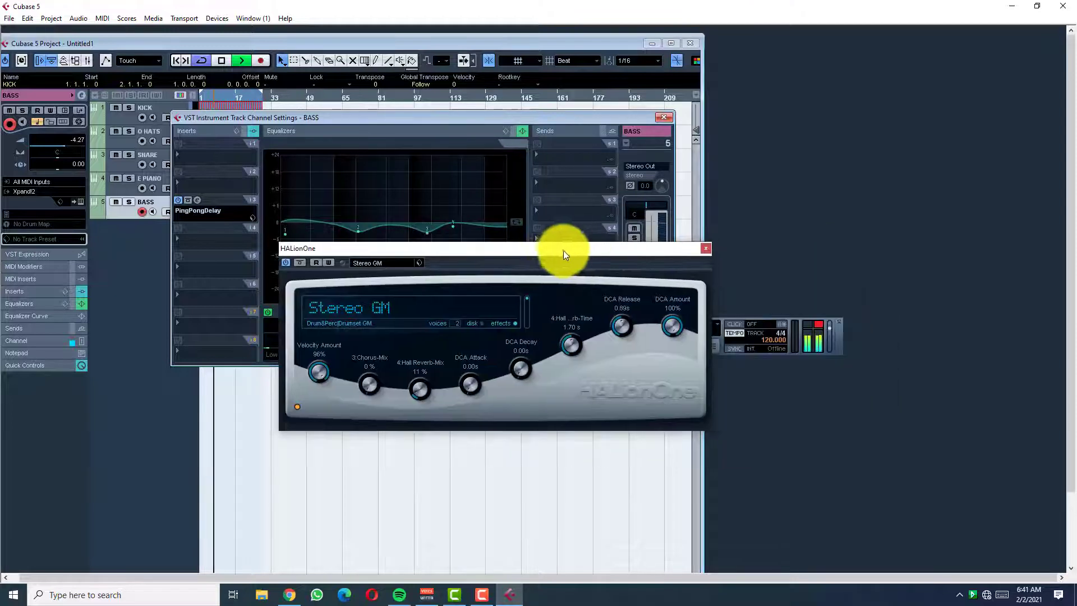